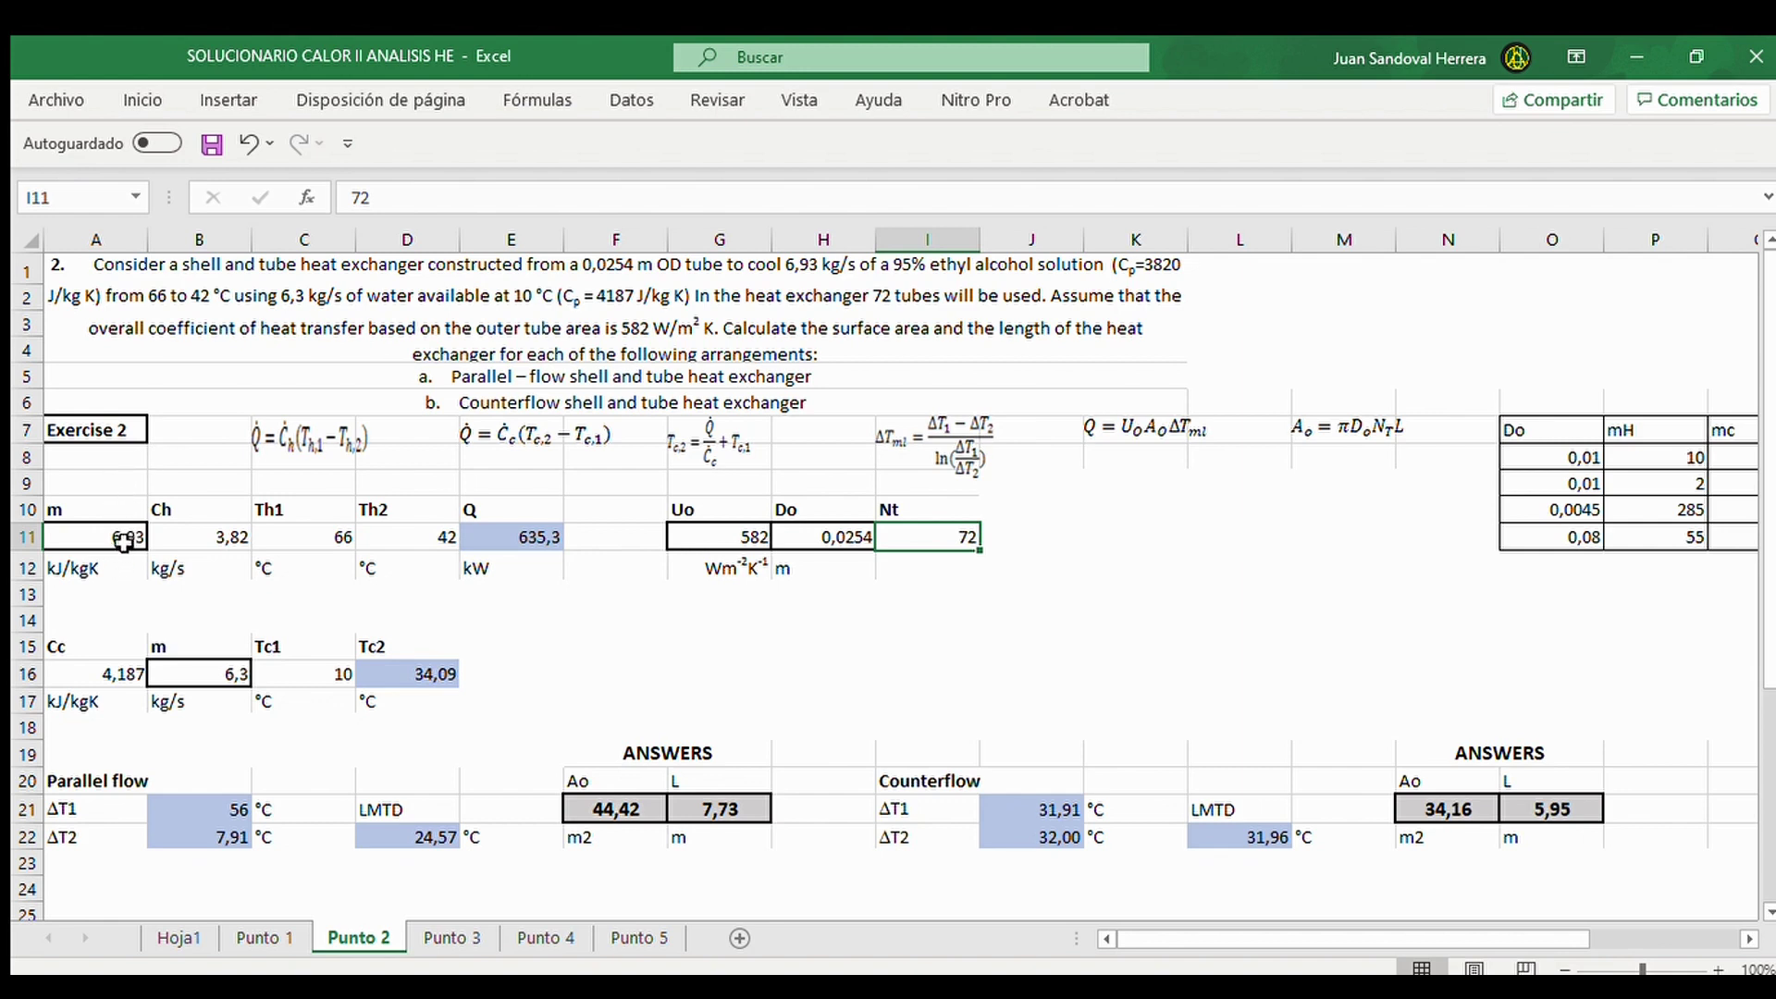
Check the alcohol inputs (6,93 flow, 3,82 cp, 66→42 °C), heat duty formula, Uo 582 and diameter 0,0254
click(112, 539)
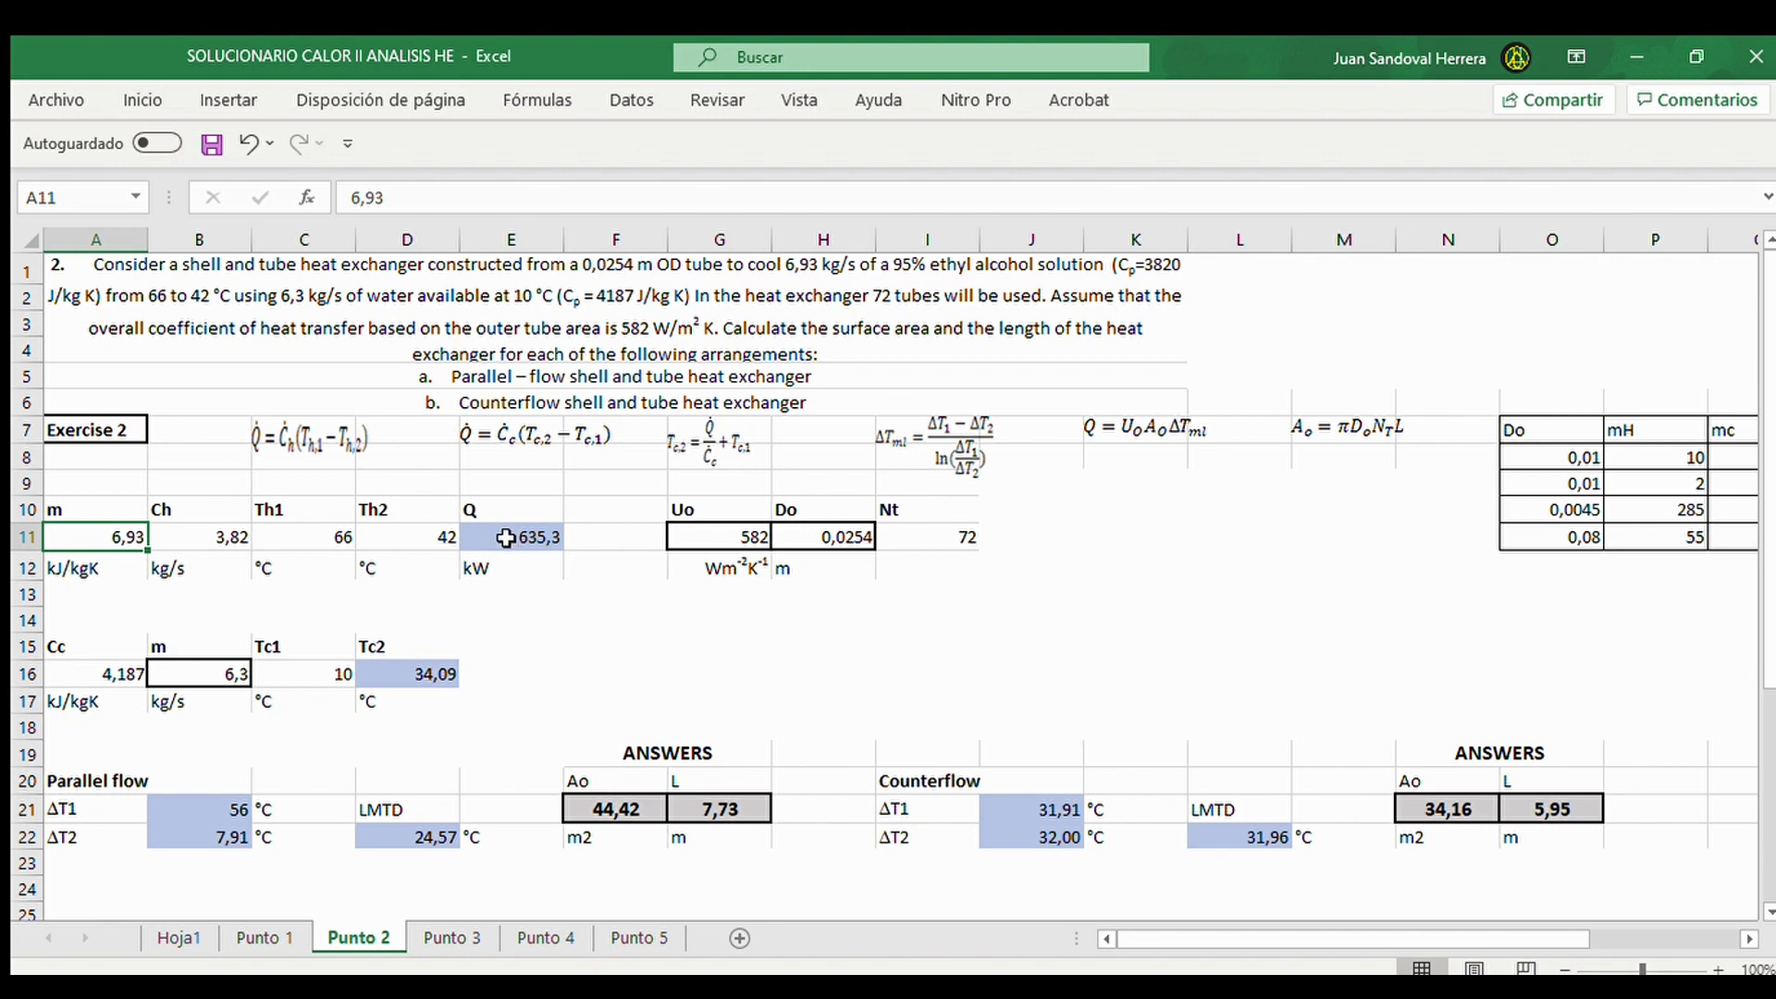
click(506, 537)
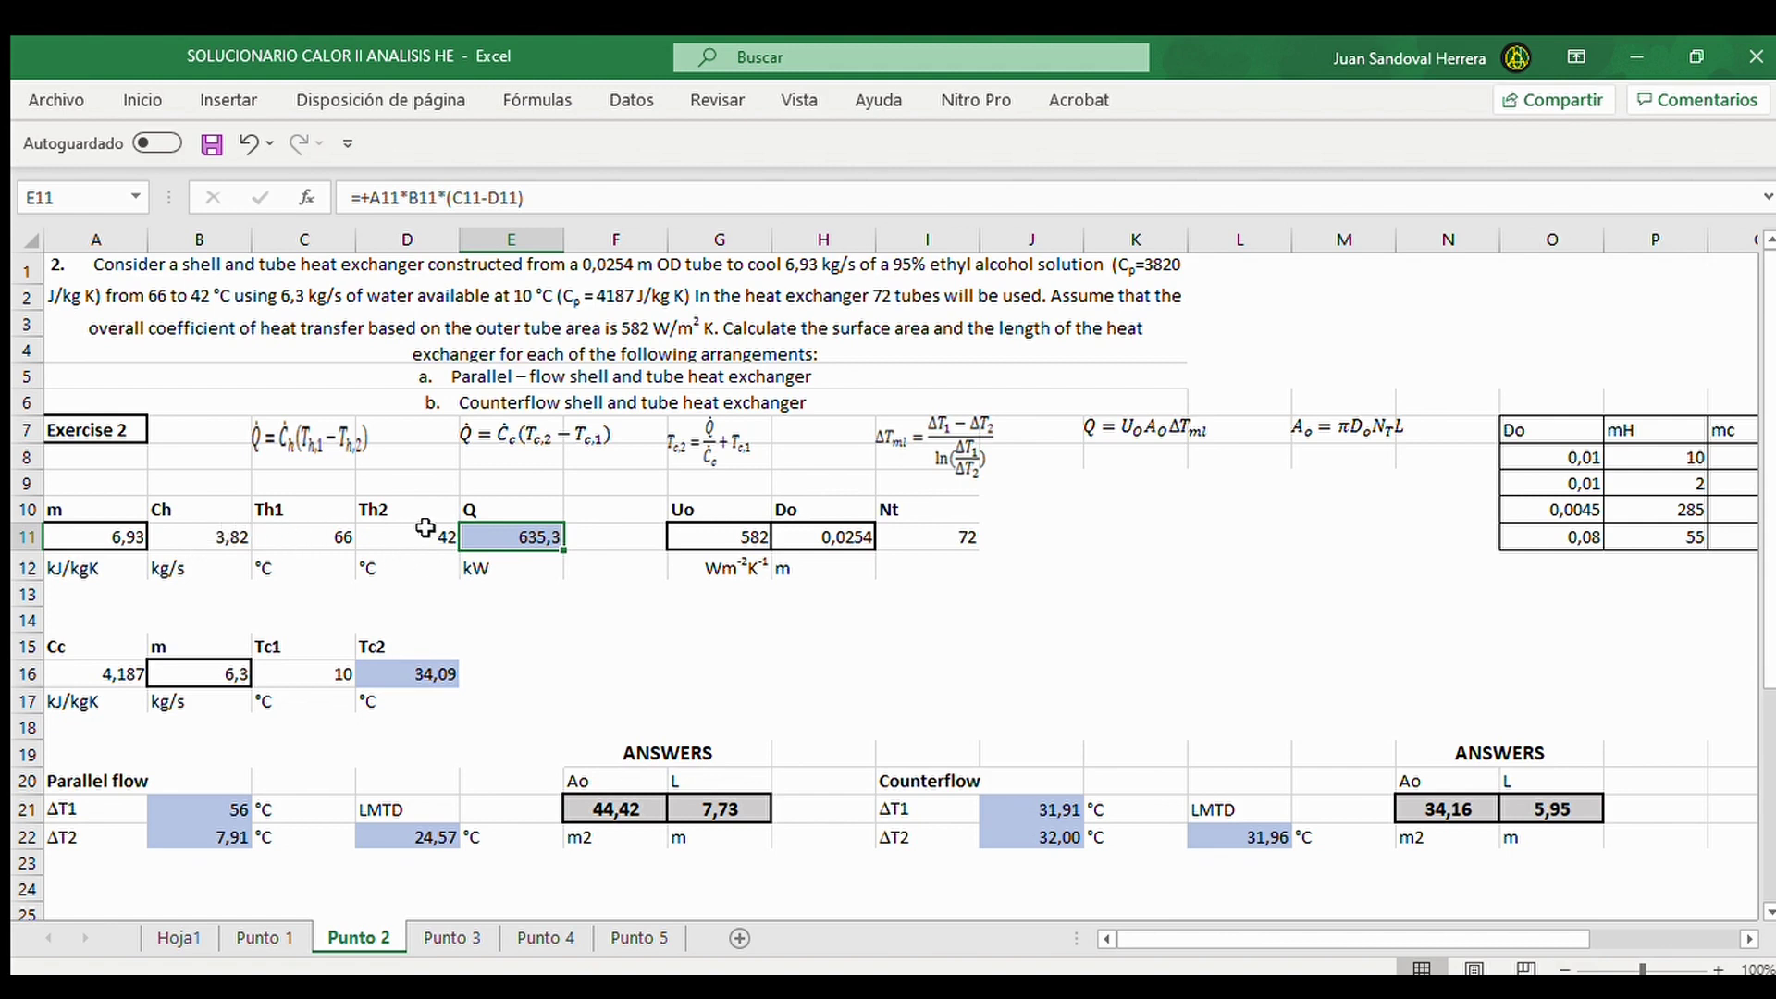
click(215, 538)
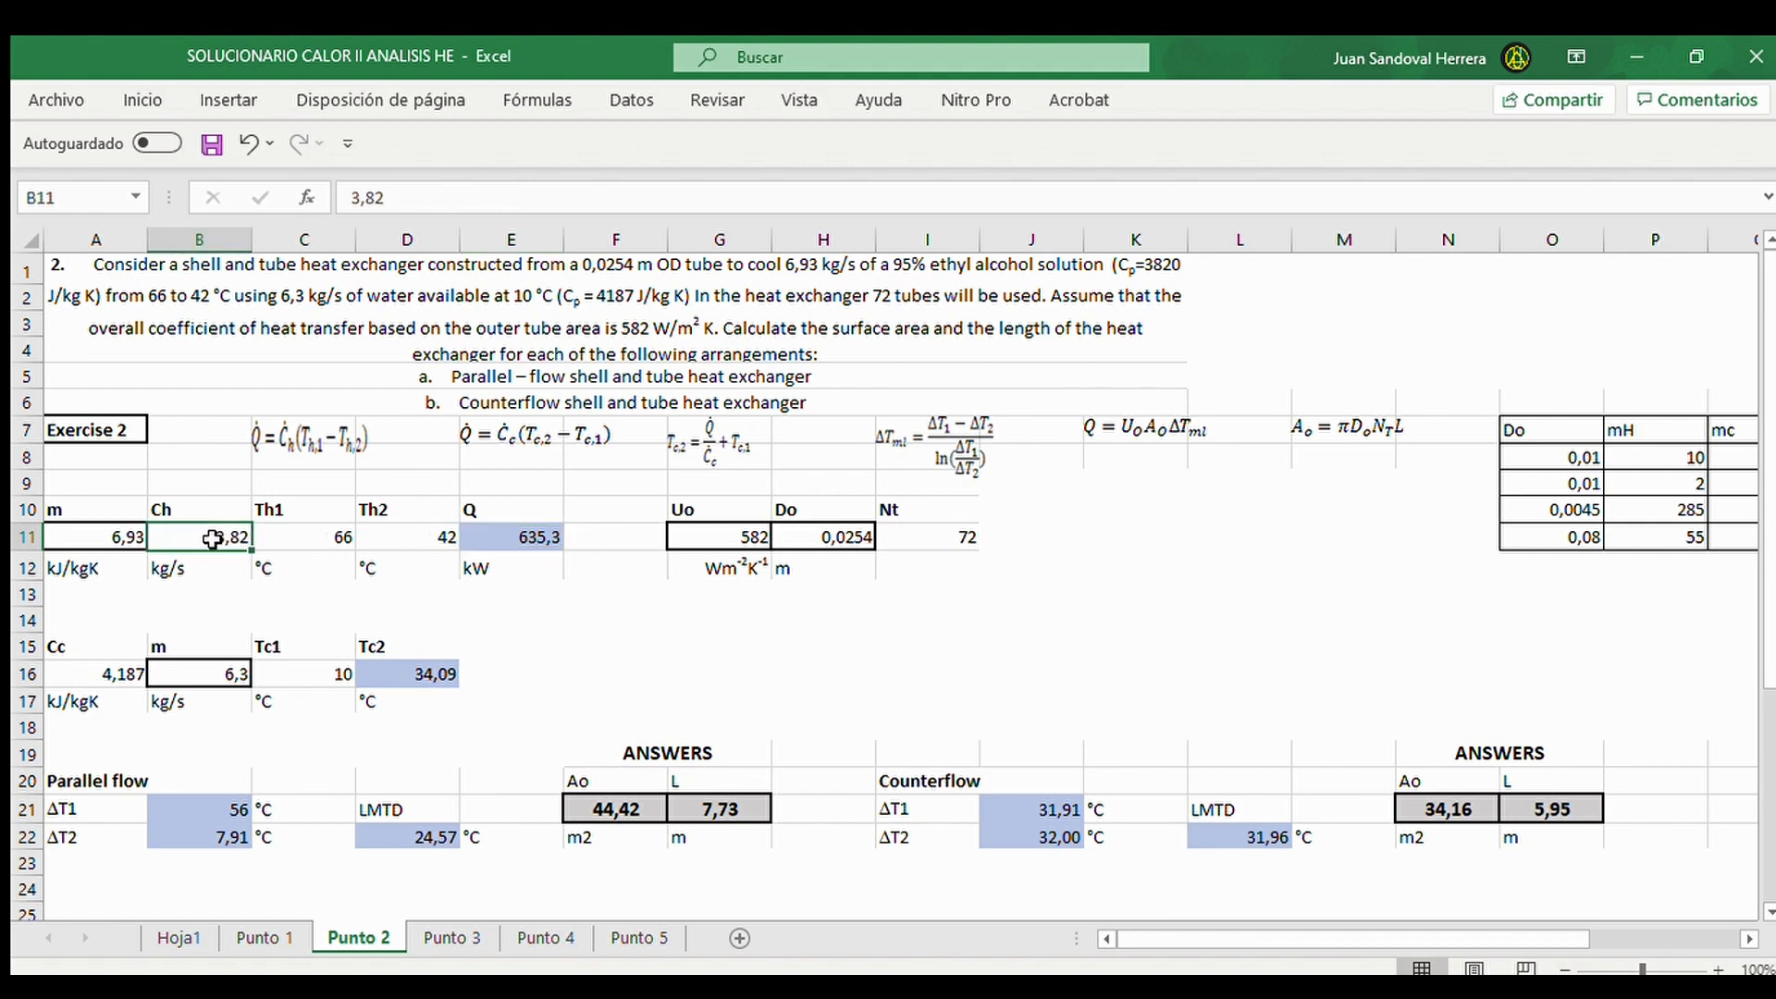
click(282, 542)
click(429, 543)
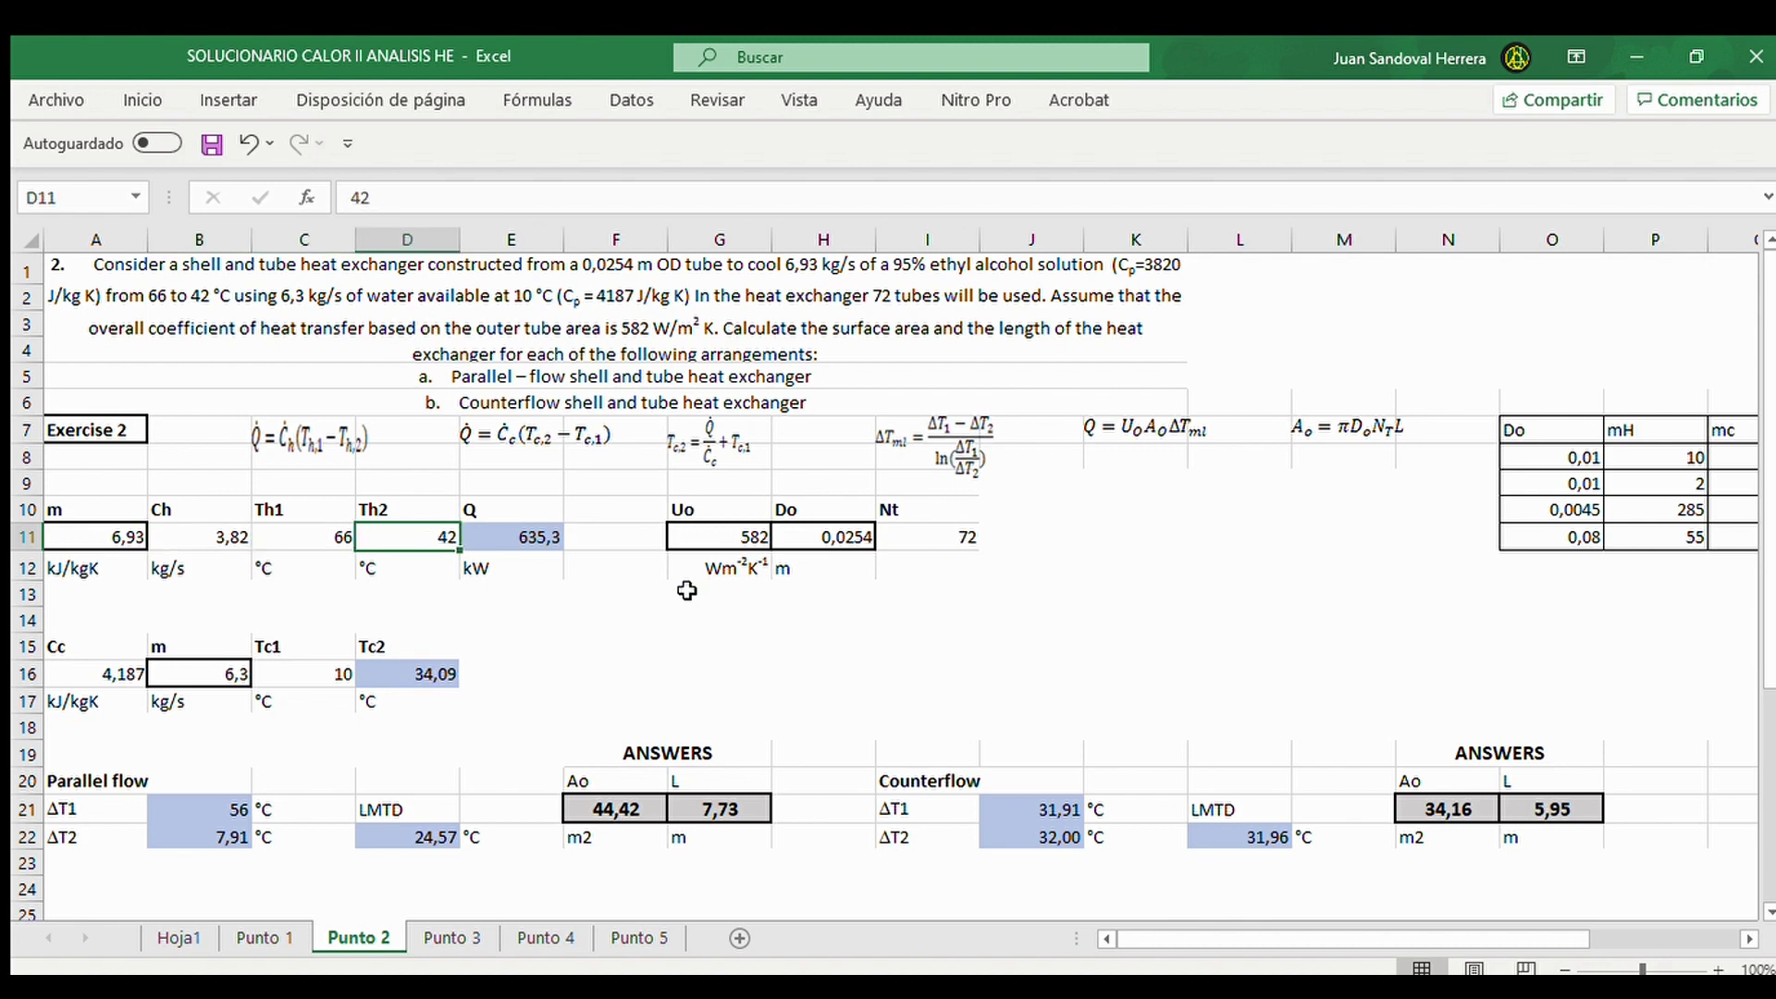
click(705, 539)
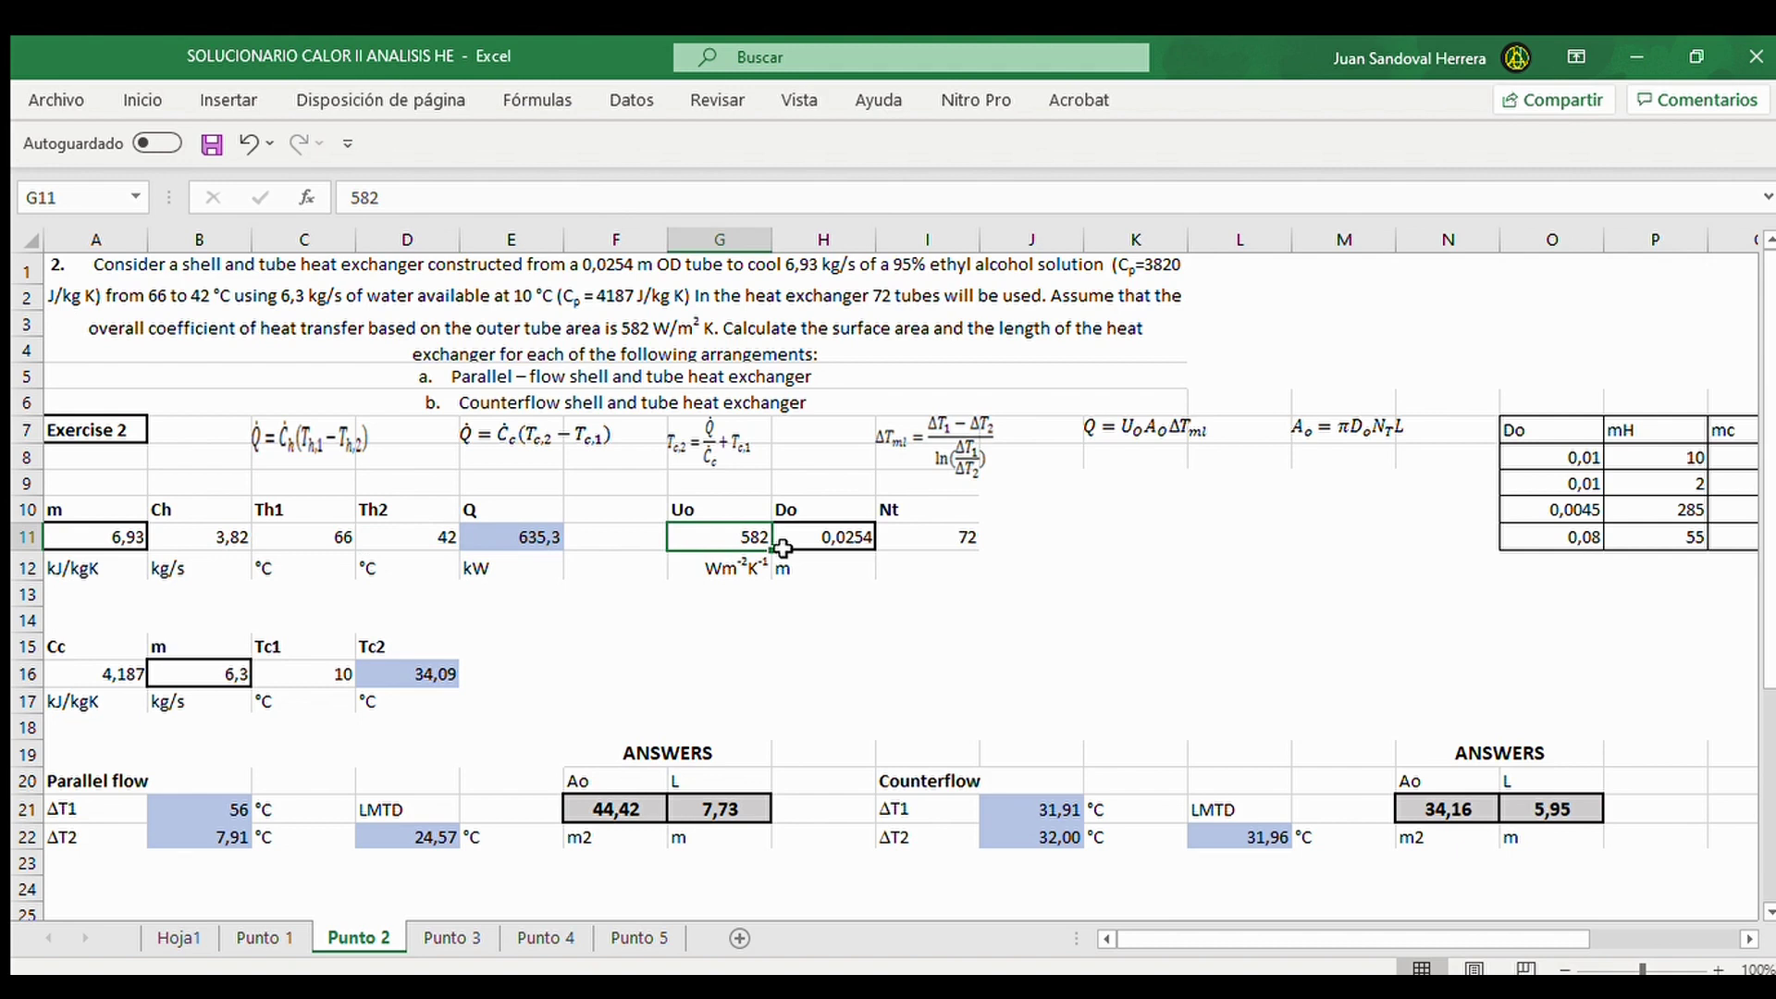
click(839, 546)
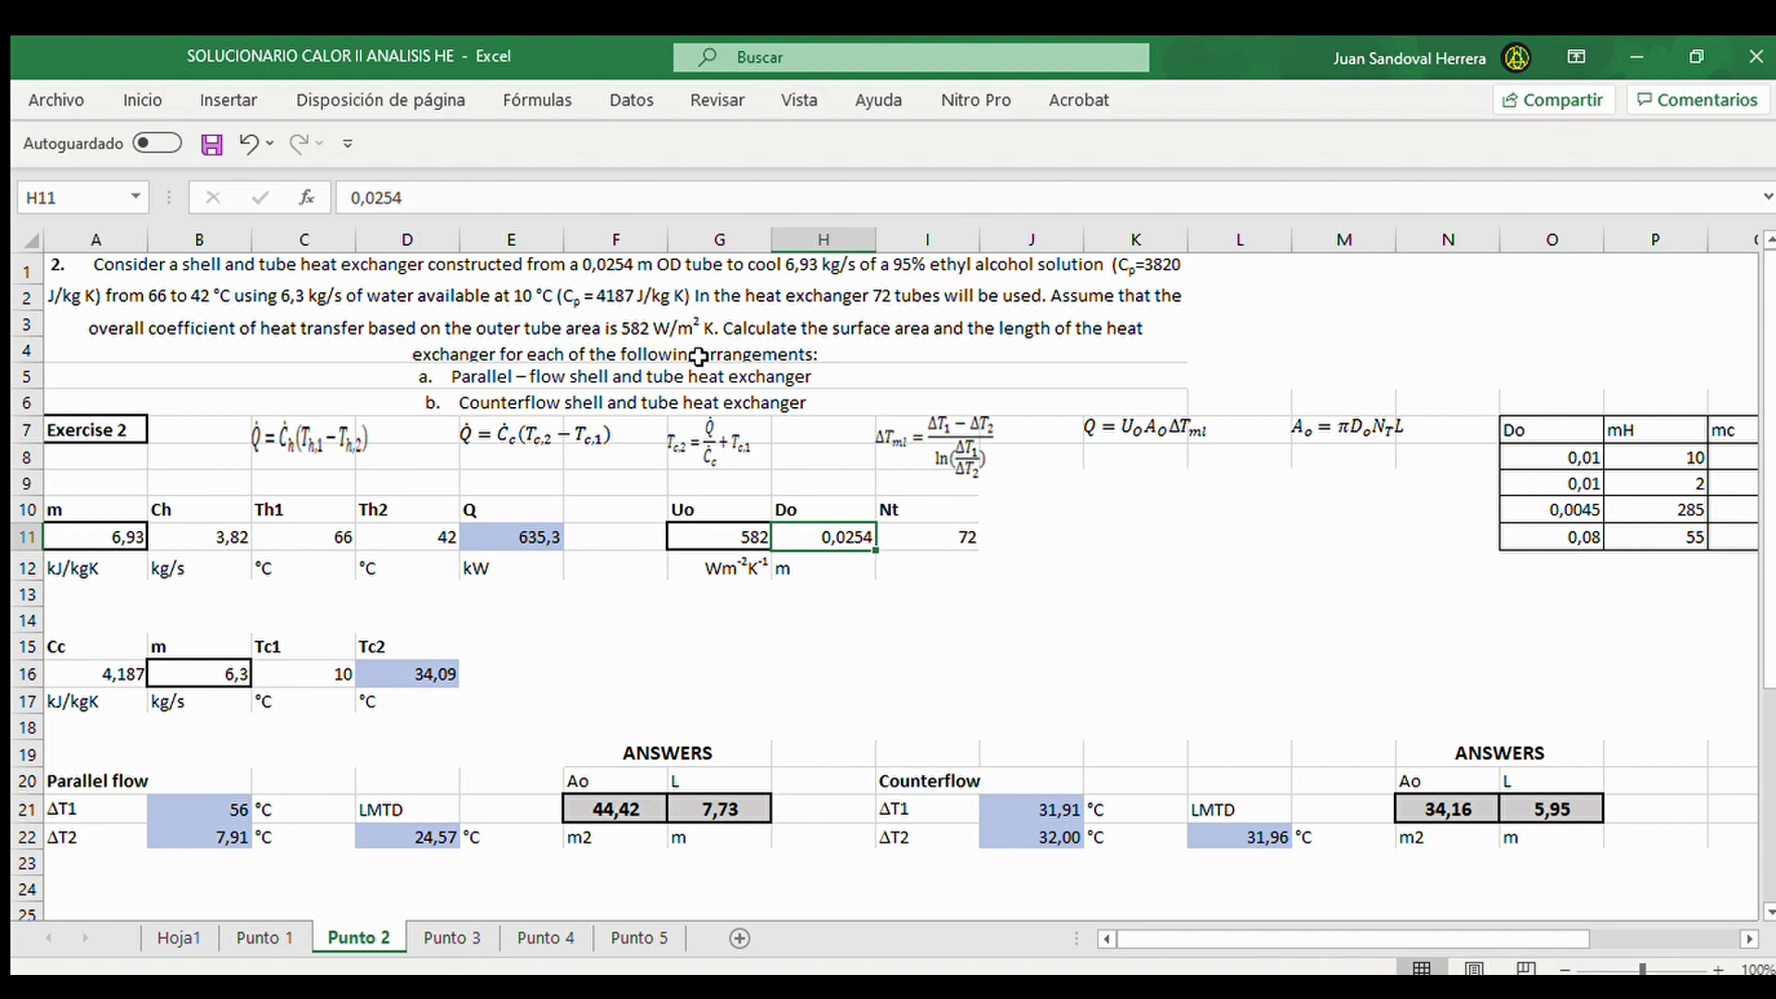
Check the water mass flow of 6,3 and the water outlet temperature formula
click(187, 690)
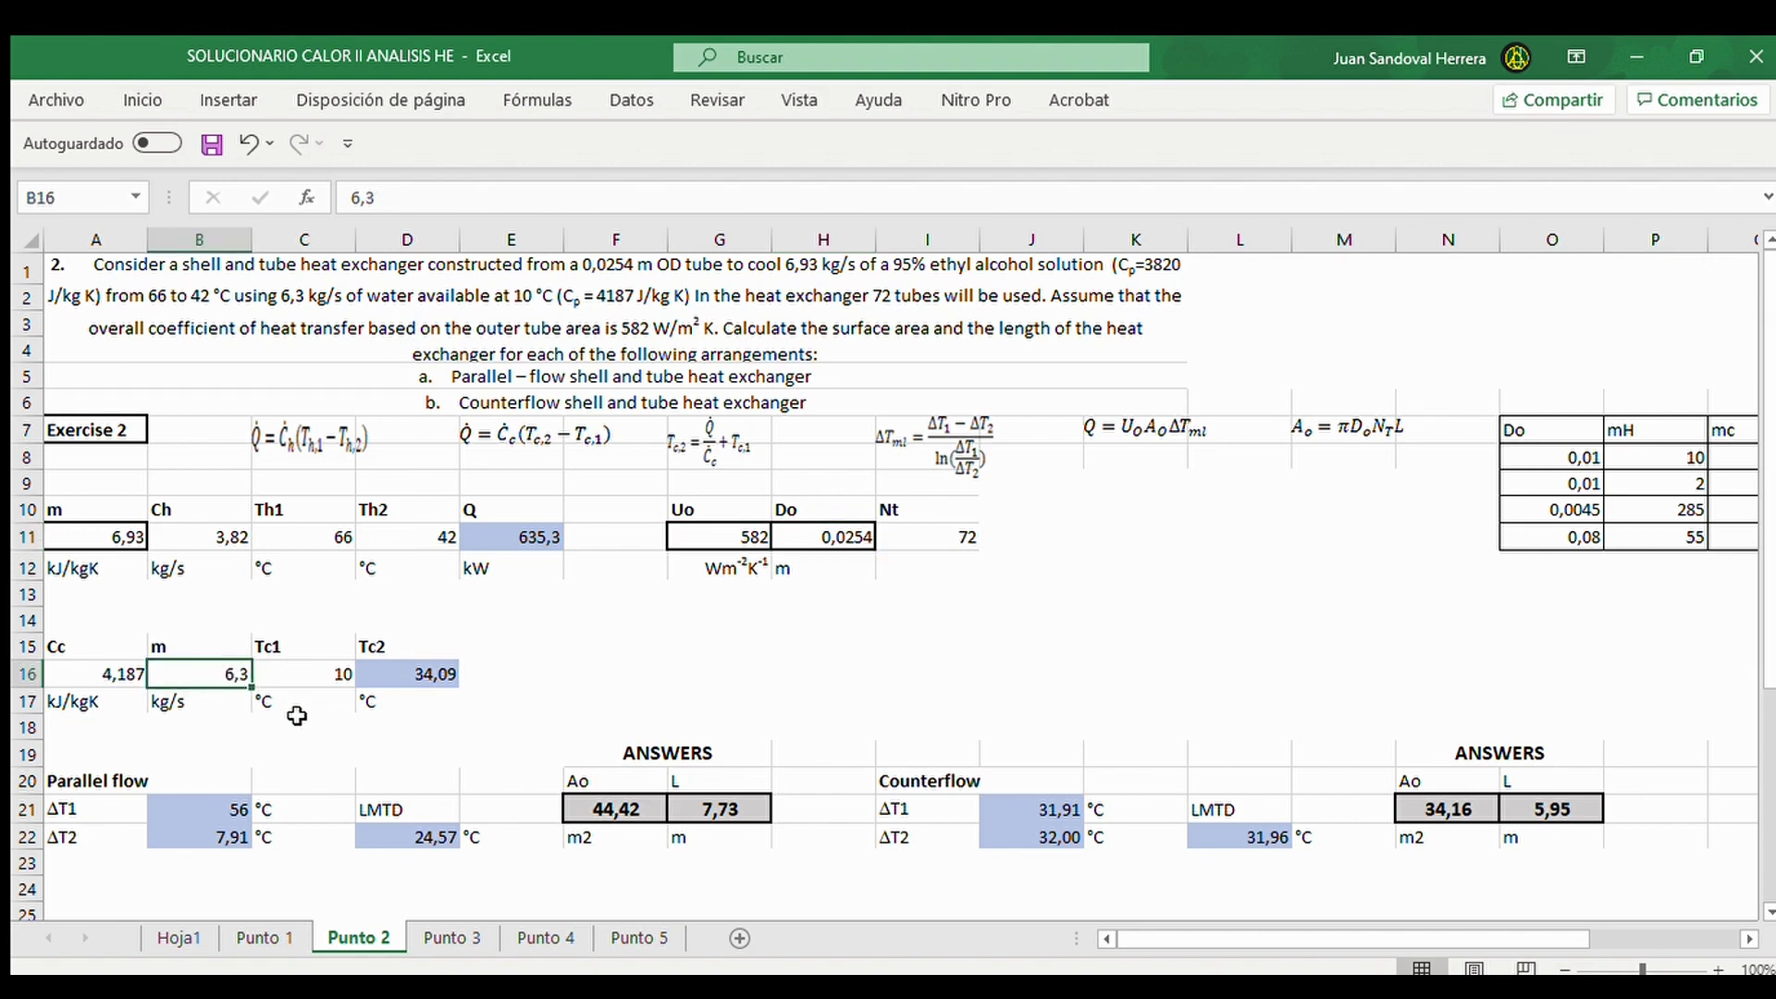
click(396, 683)
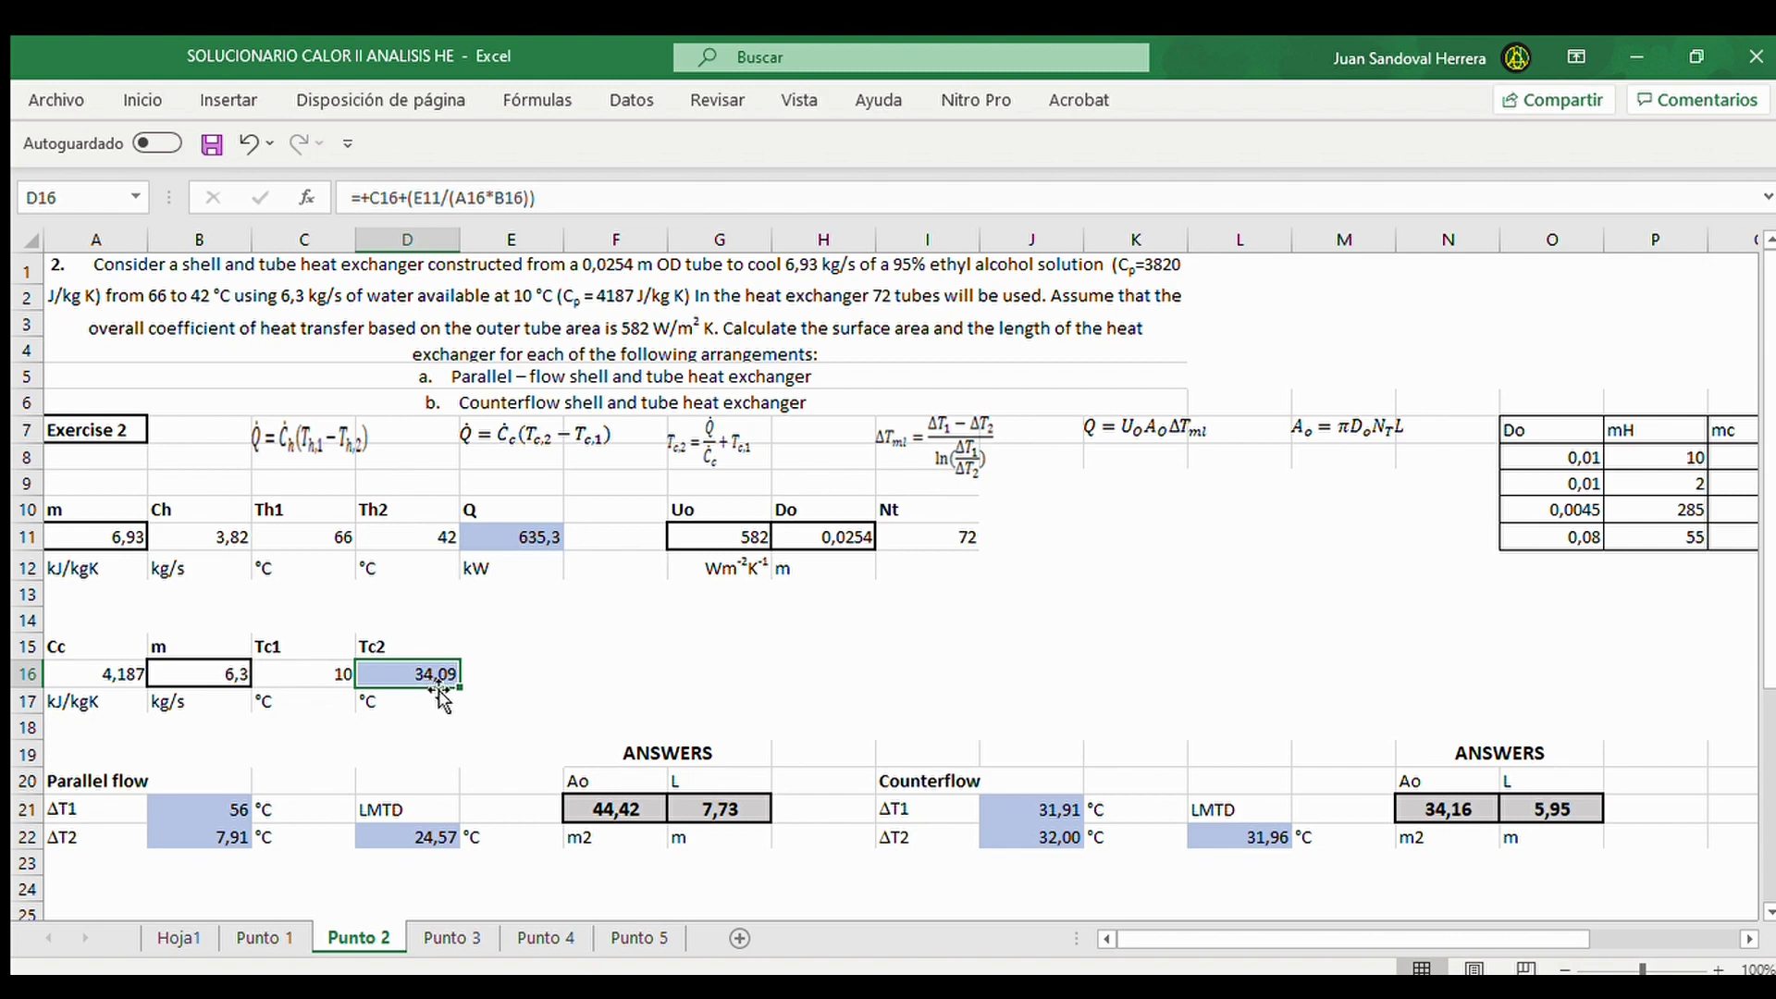
click(436, 701)
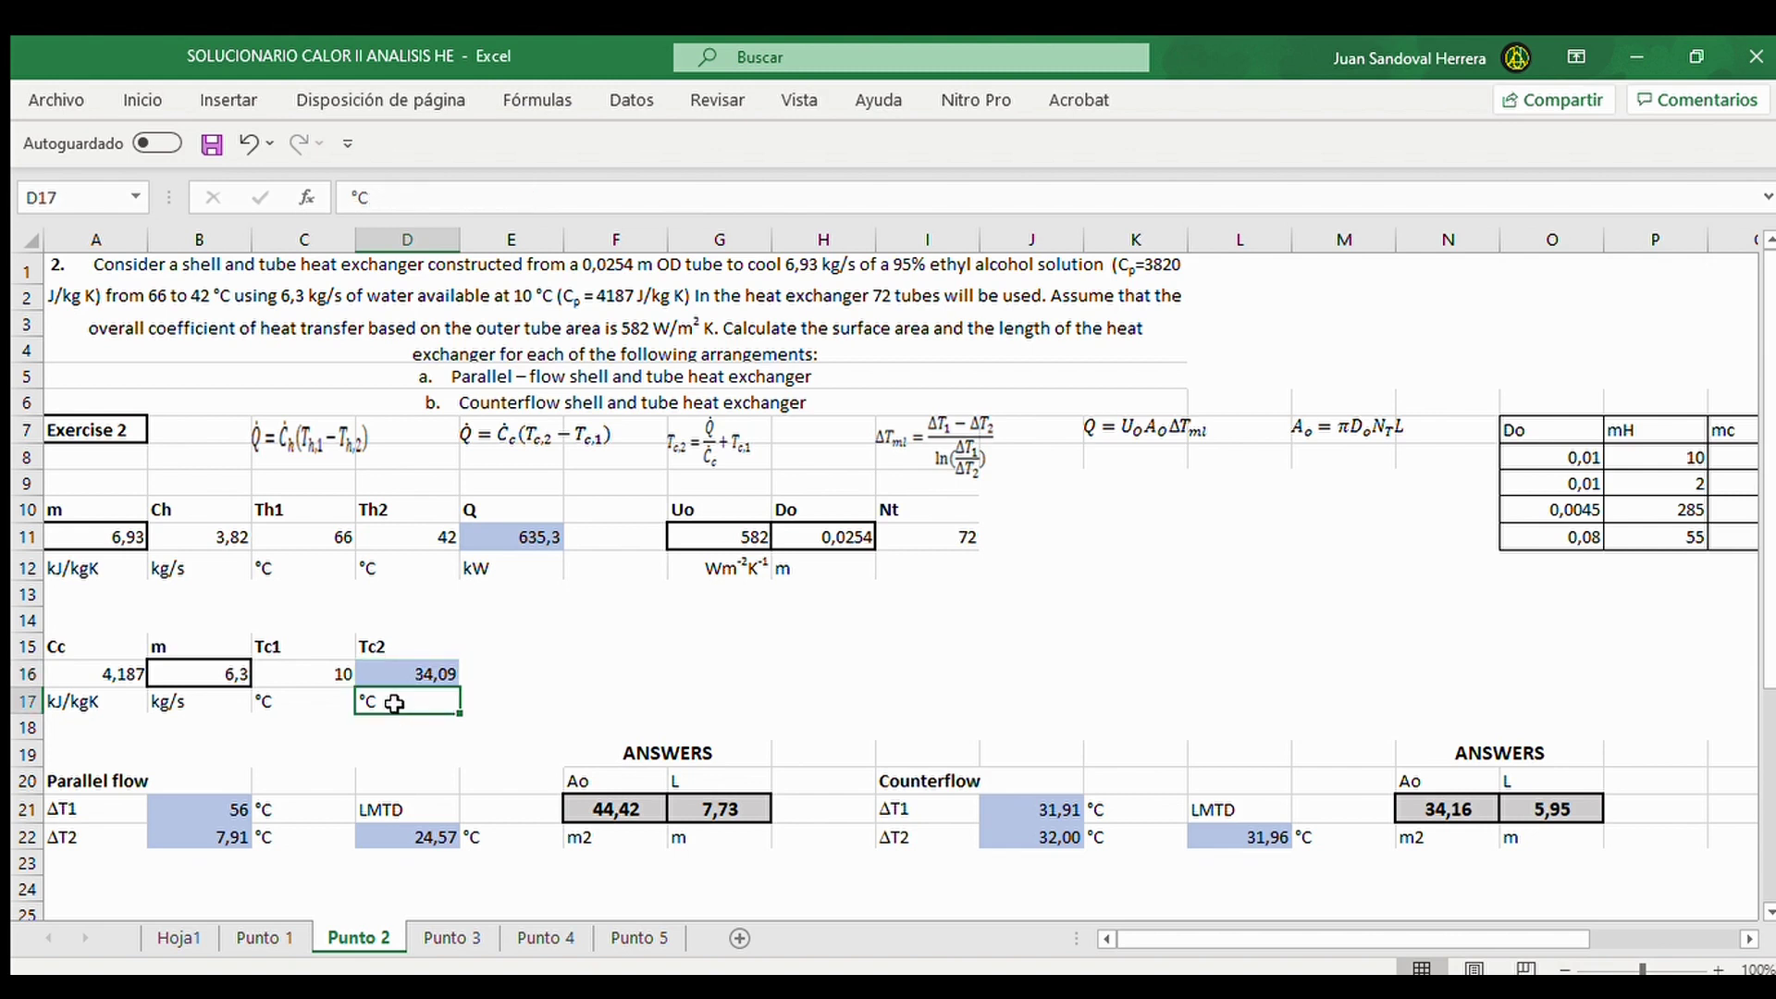
click(407, 672)
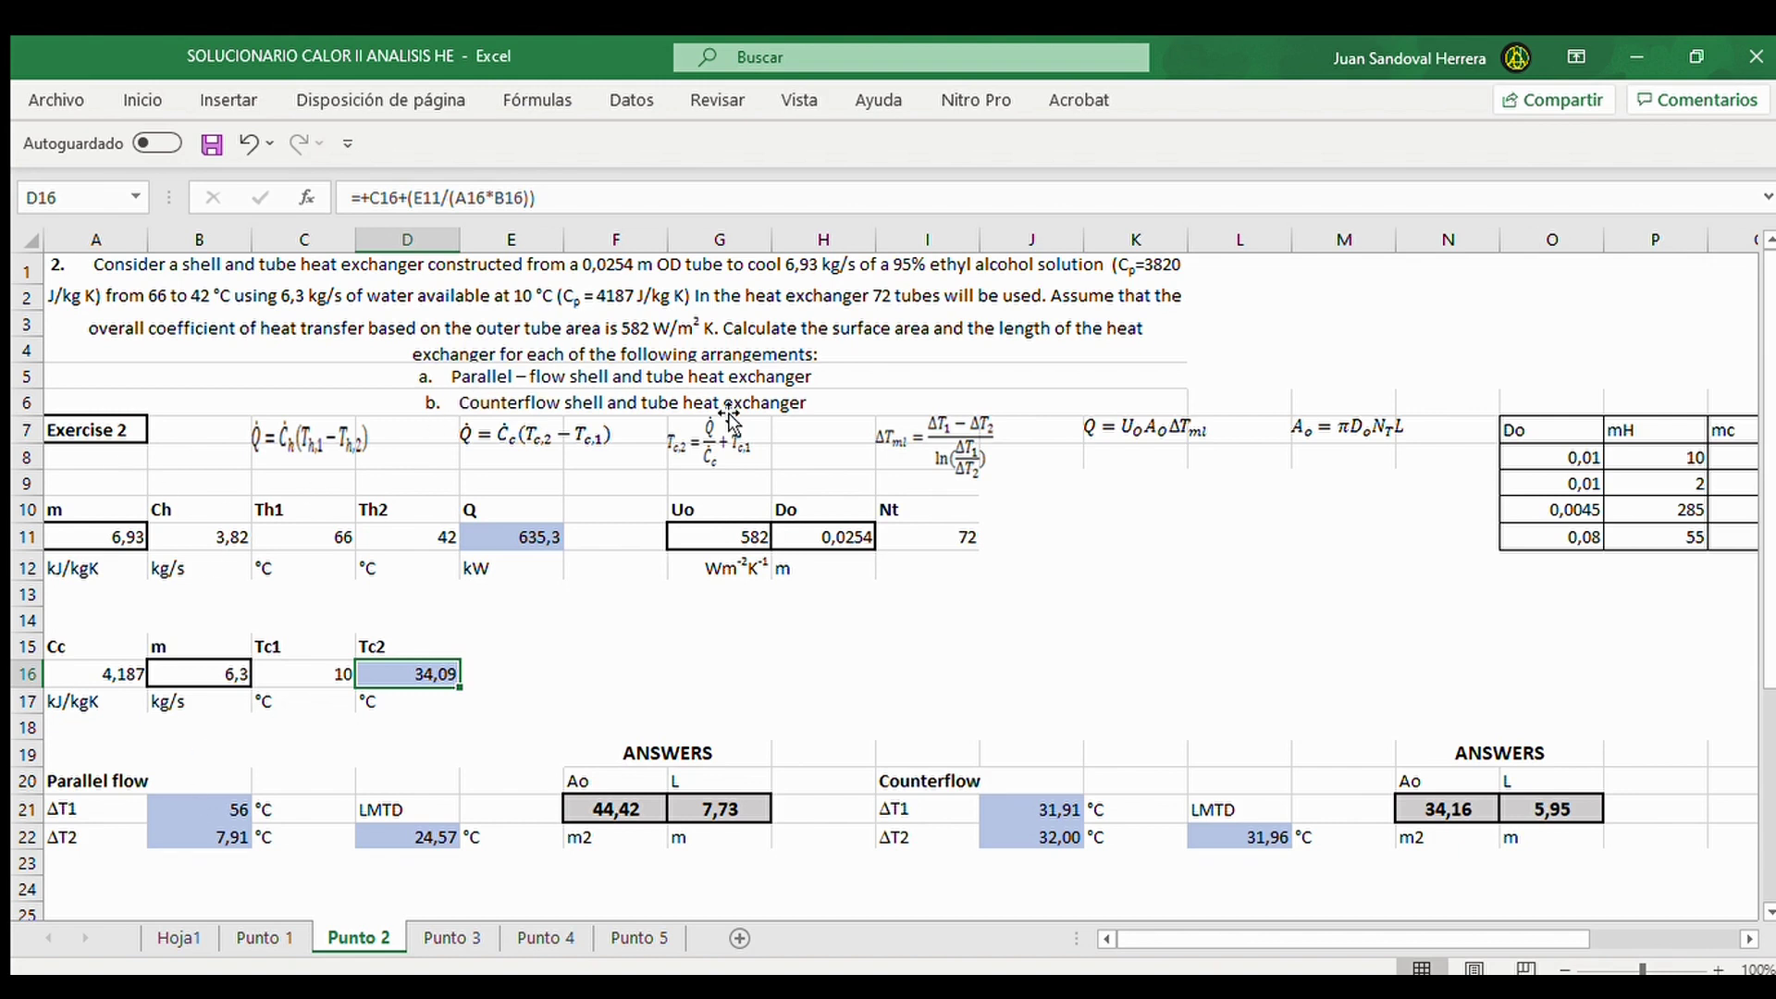
Review the parallel-flow ΔT1, ΔT2, LMTD, surface area and tube length formulas
click(196, 816)
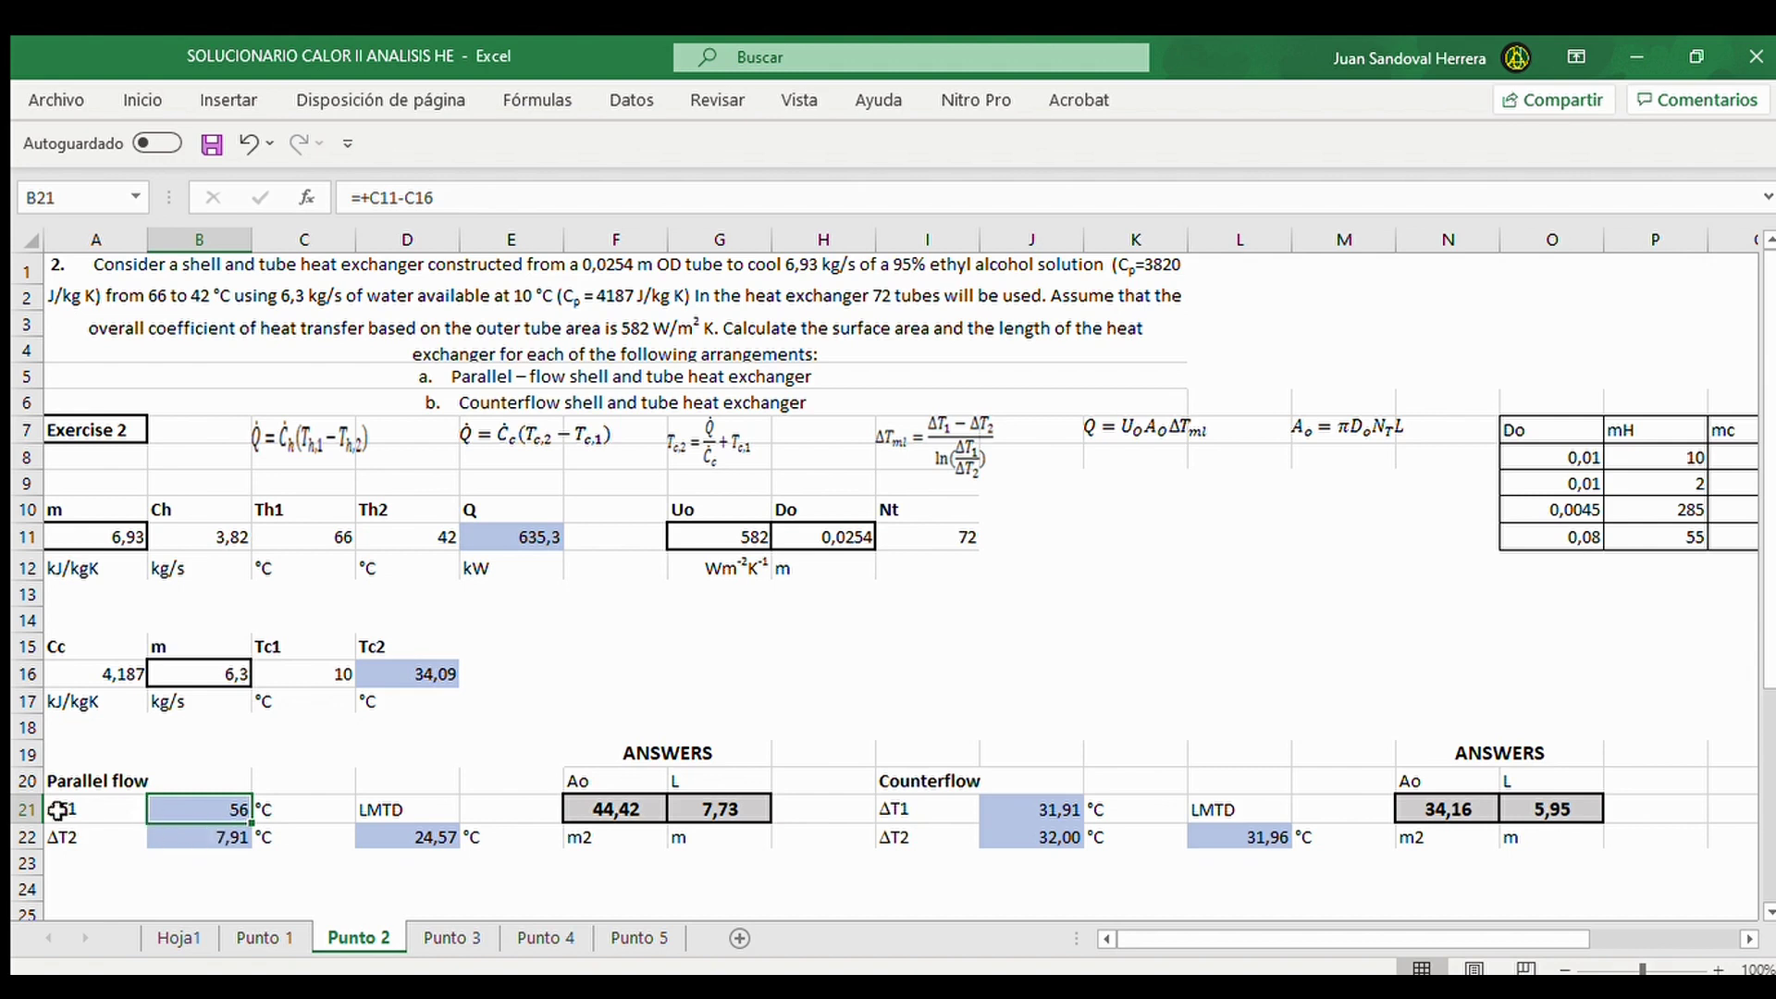
click(197, 840)
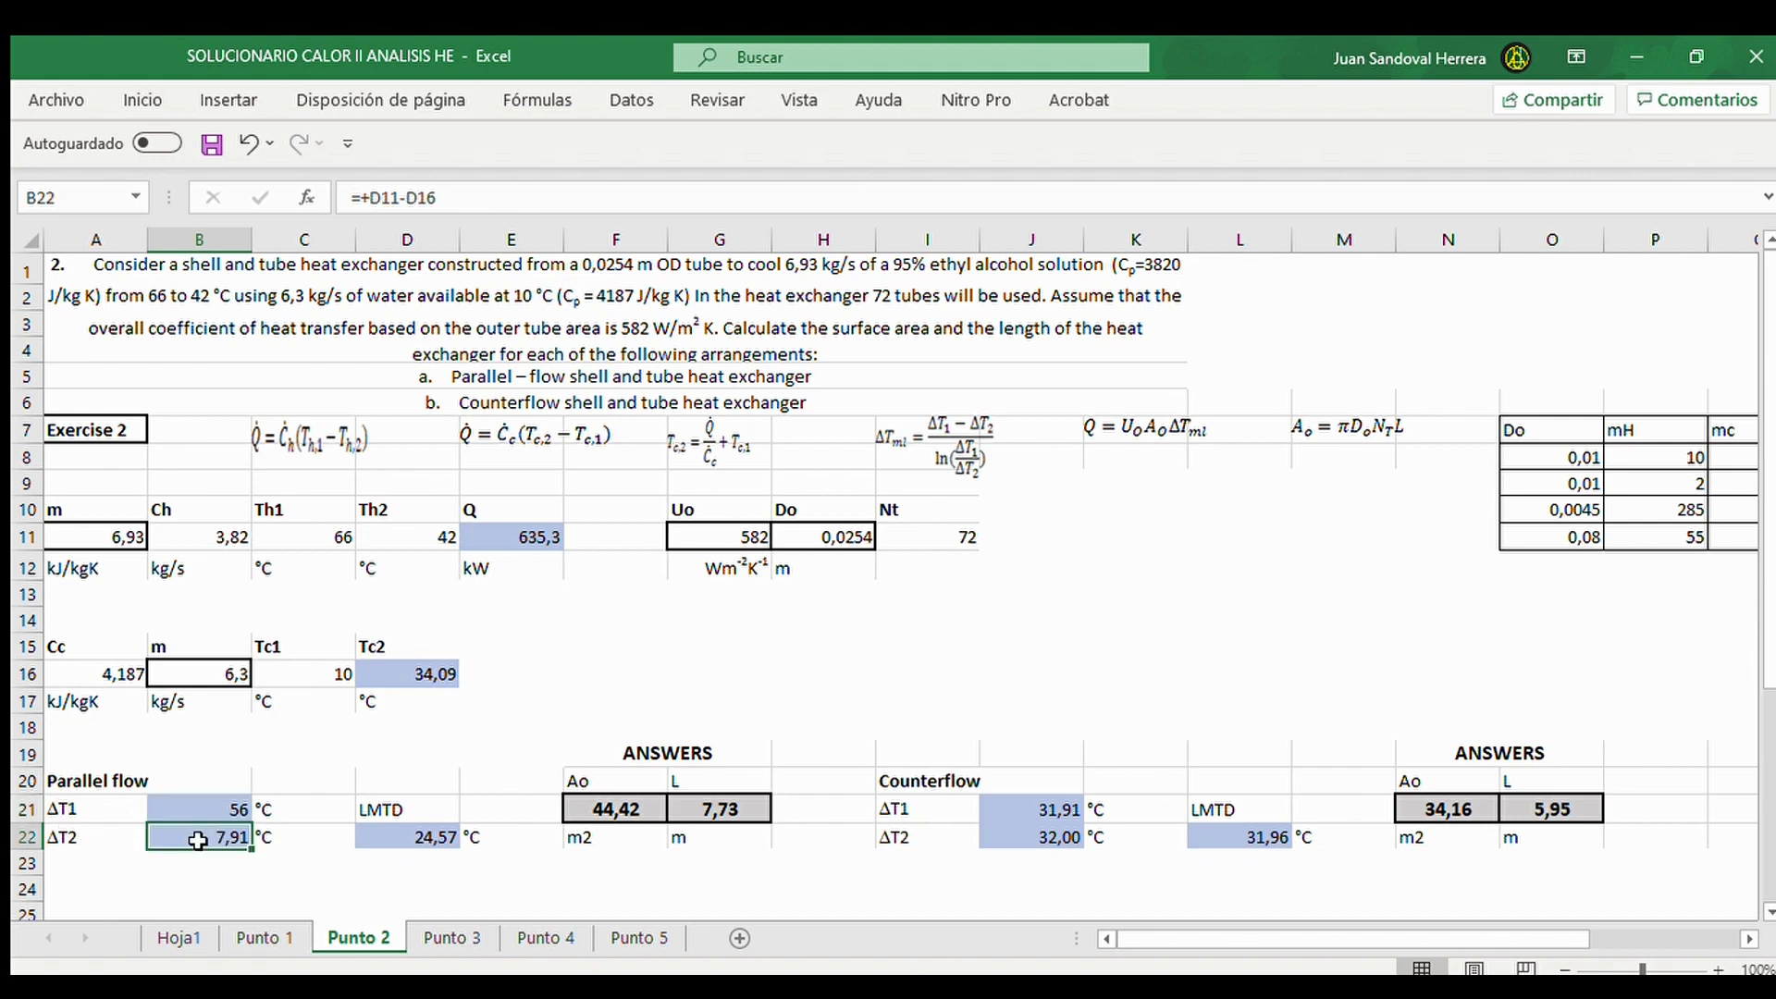
click(442, 840)
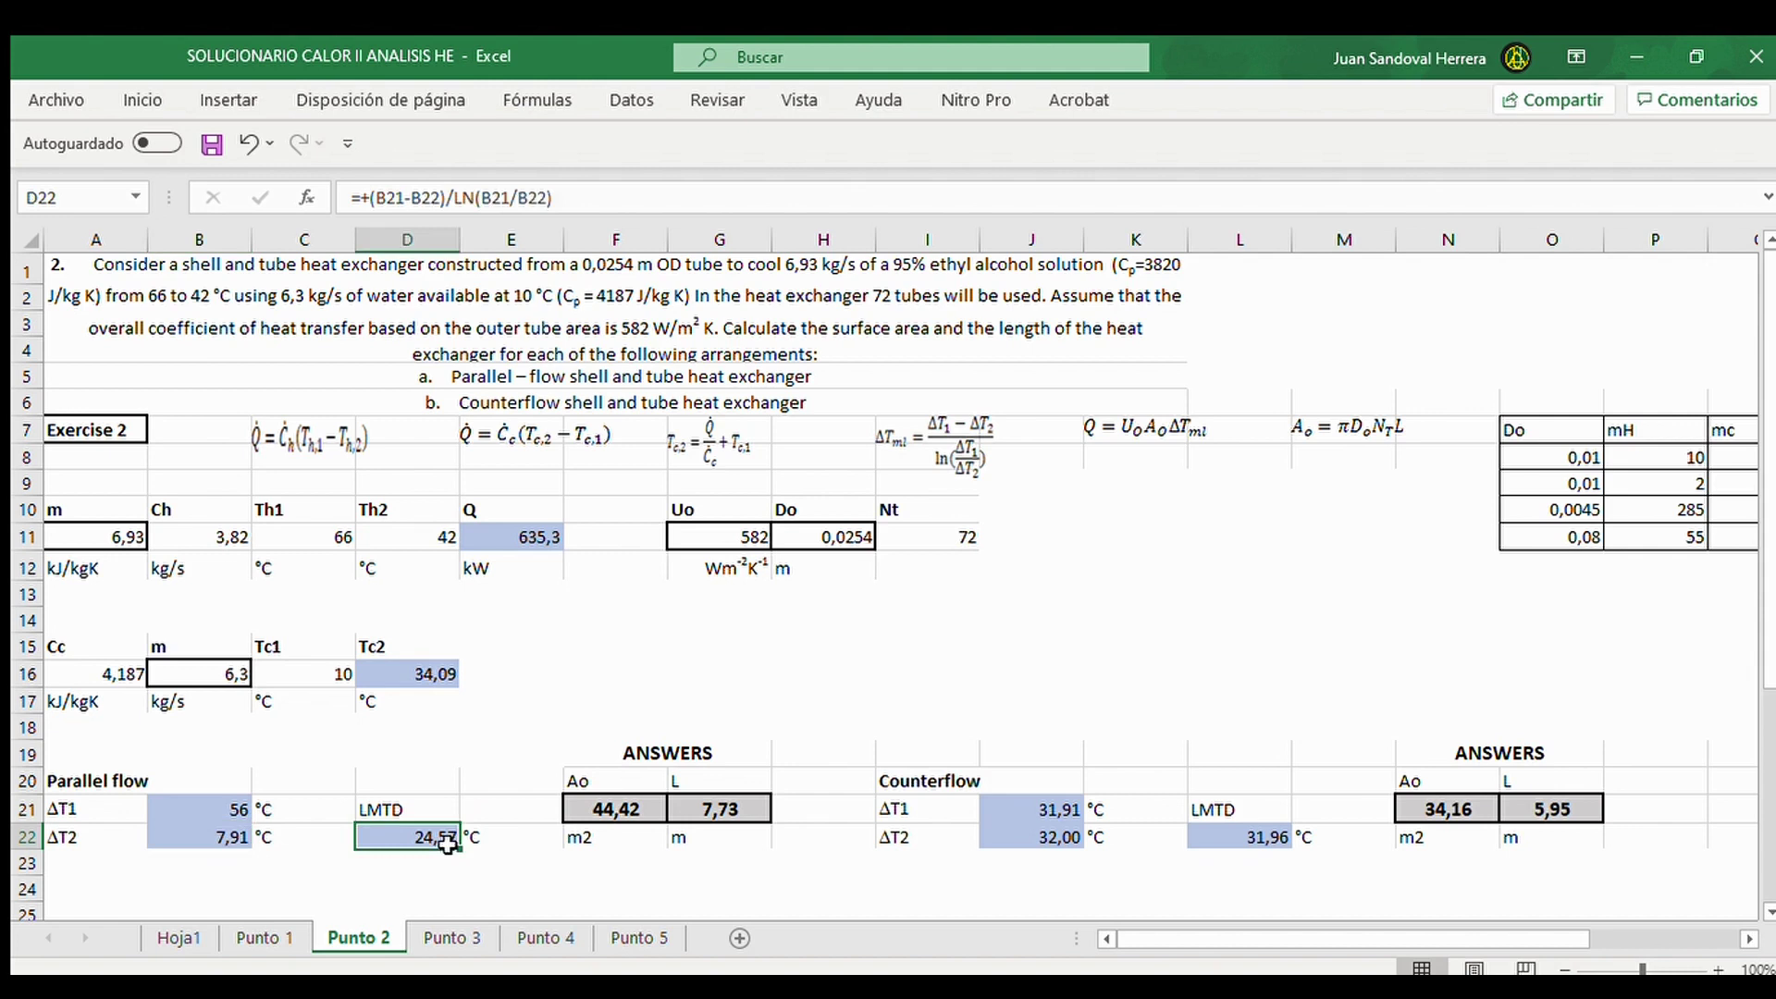
click(631, 809)
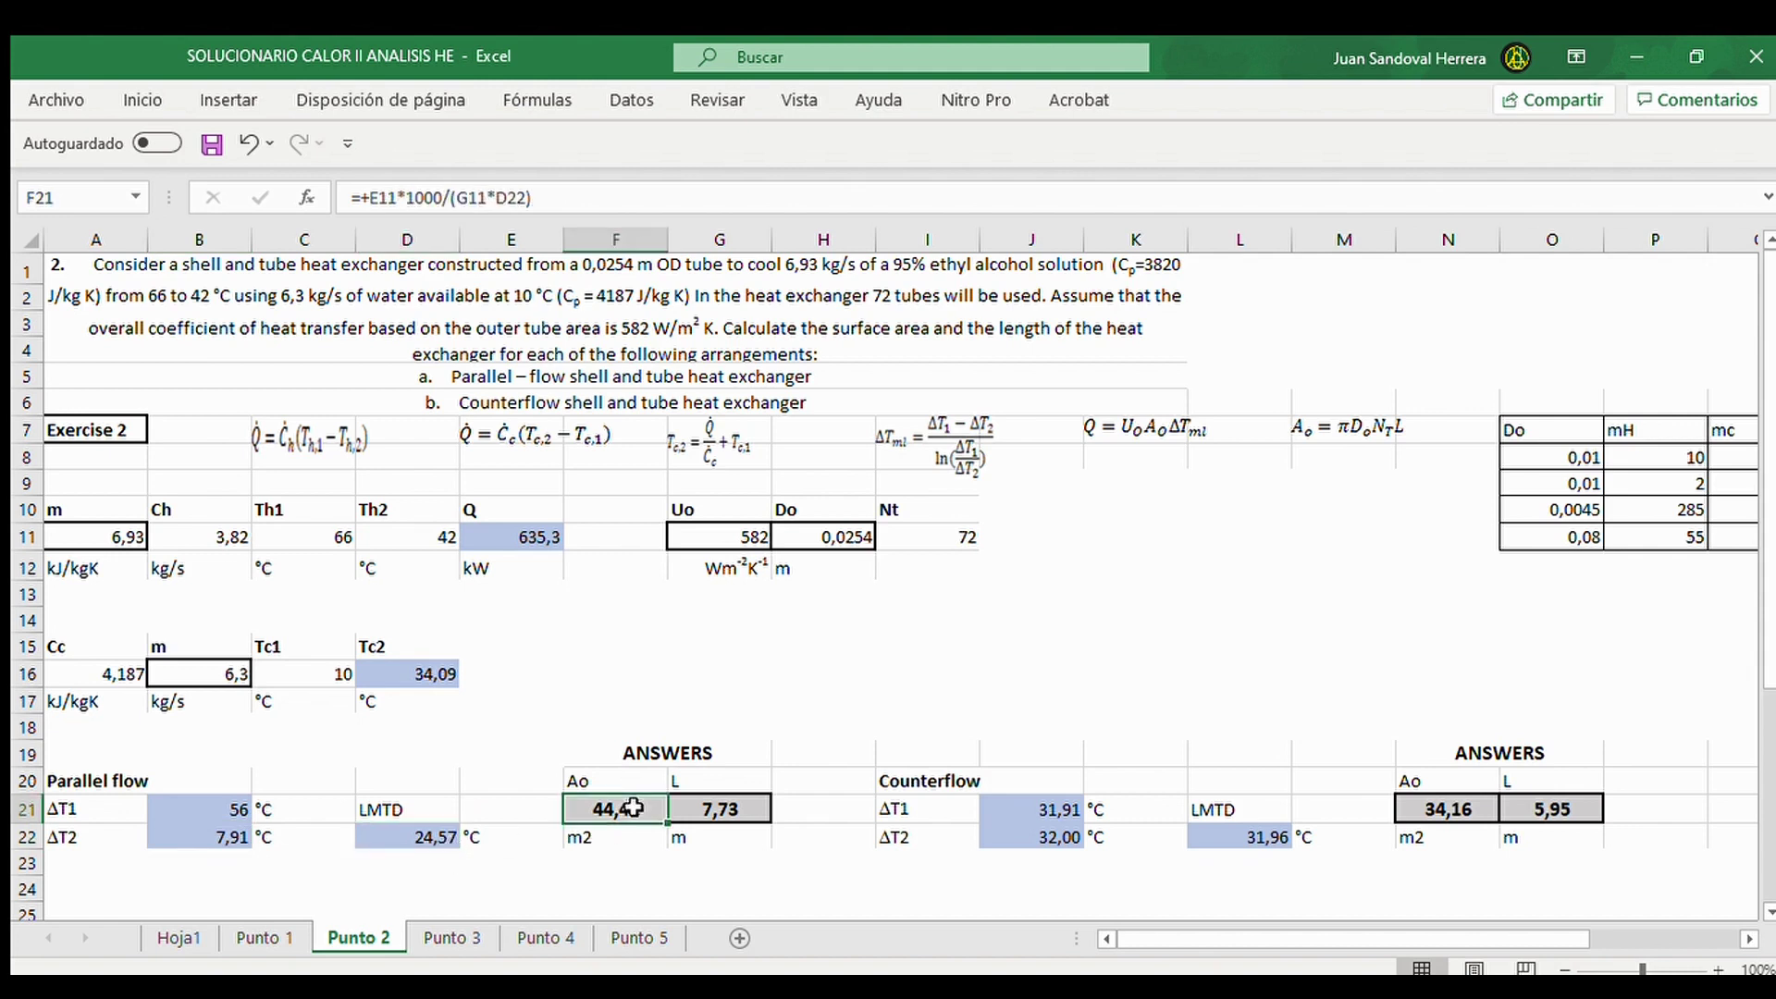
click(715, 811)
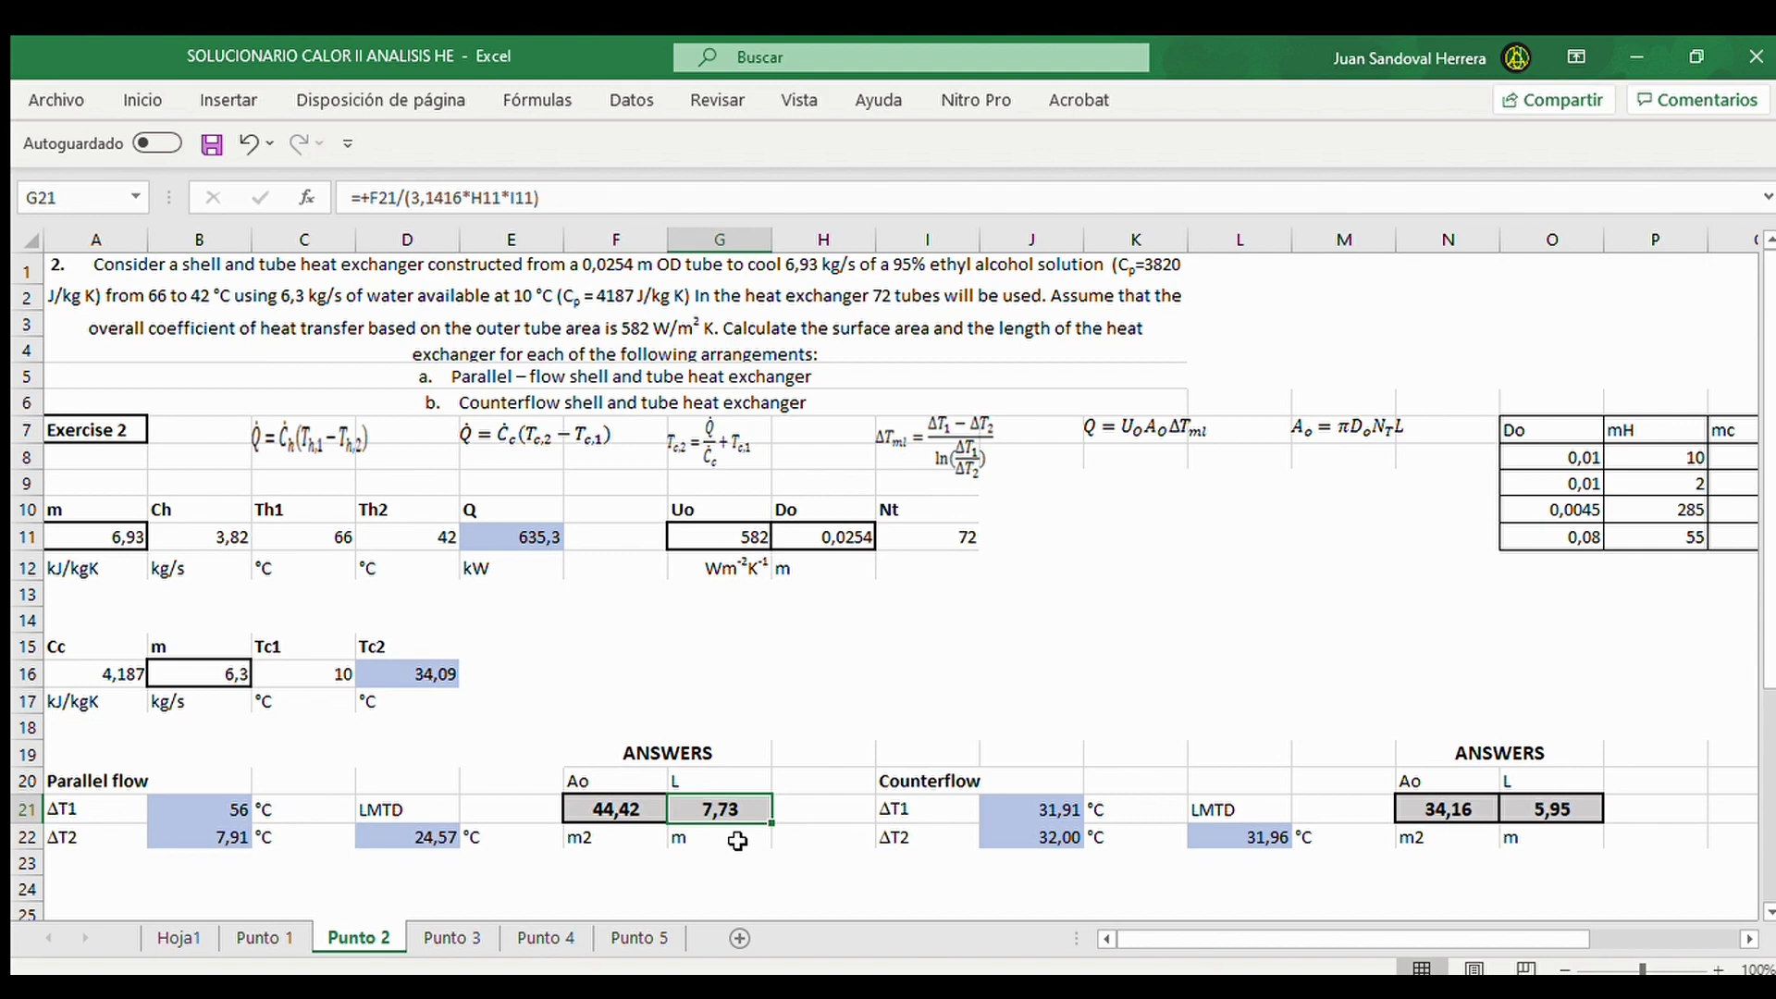
click(574, 197)
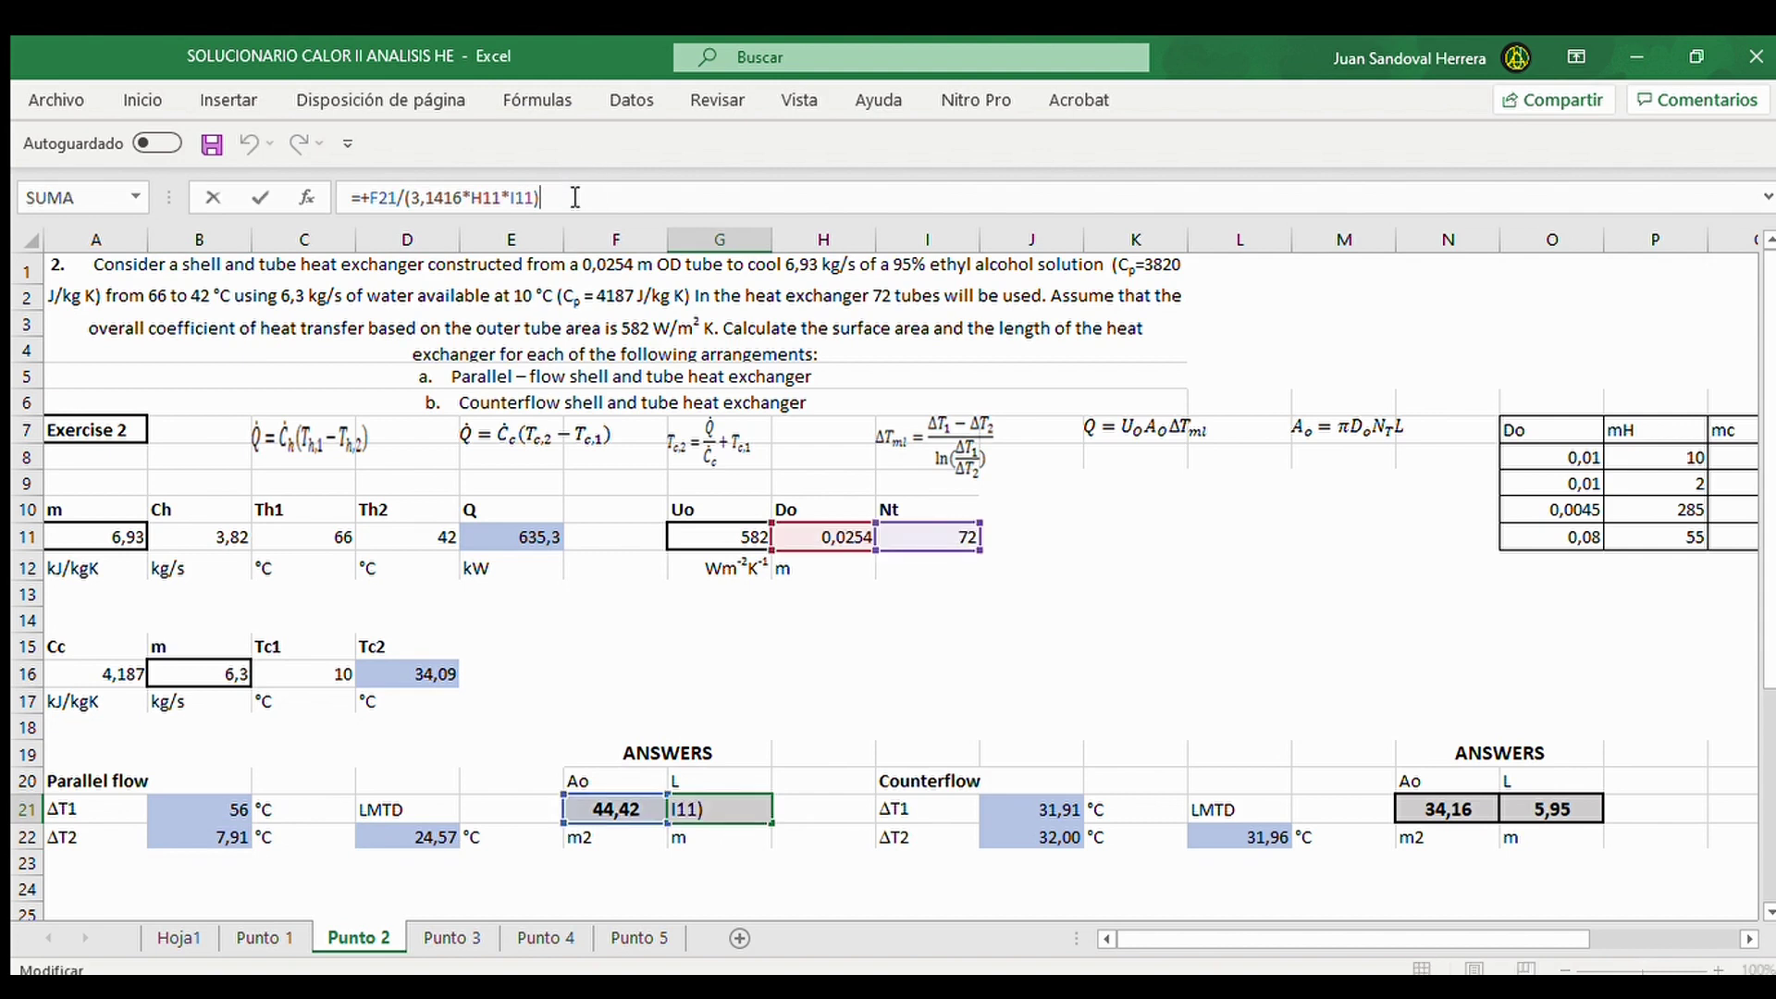
key(Return)
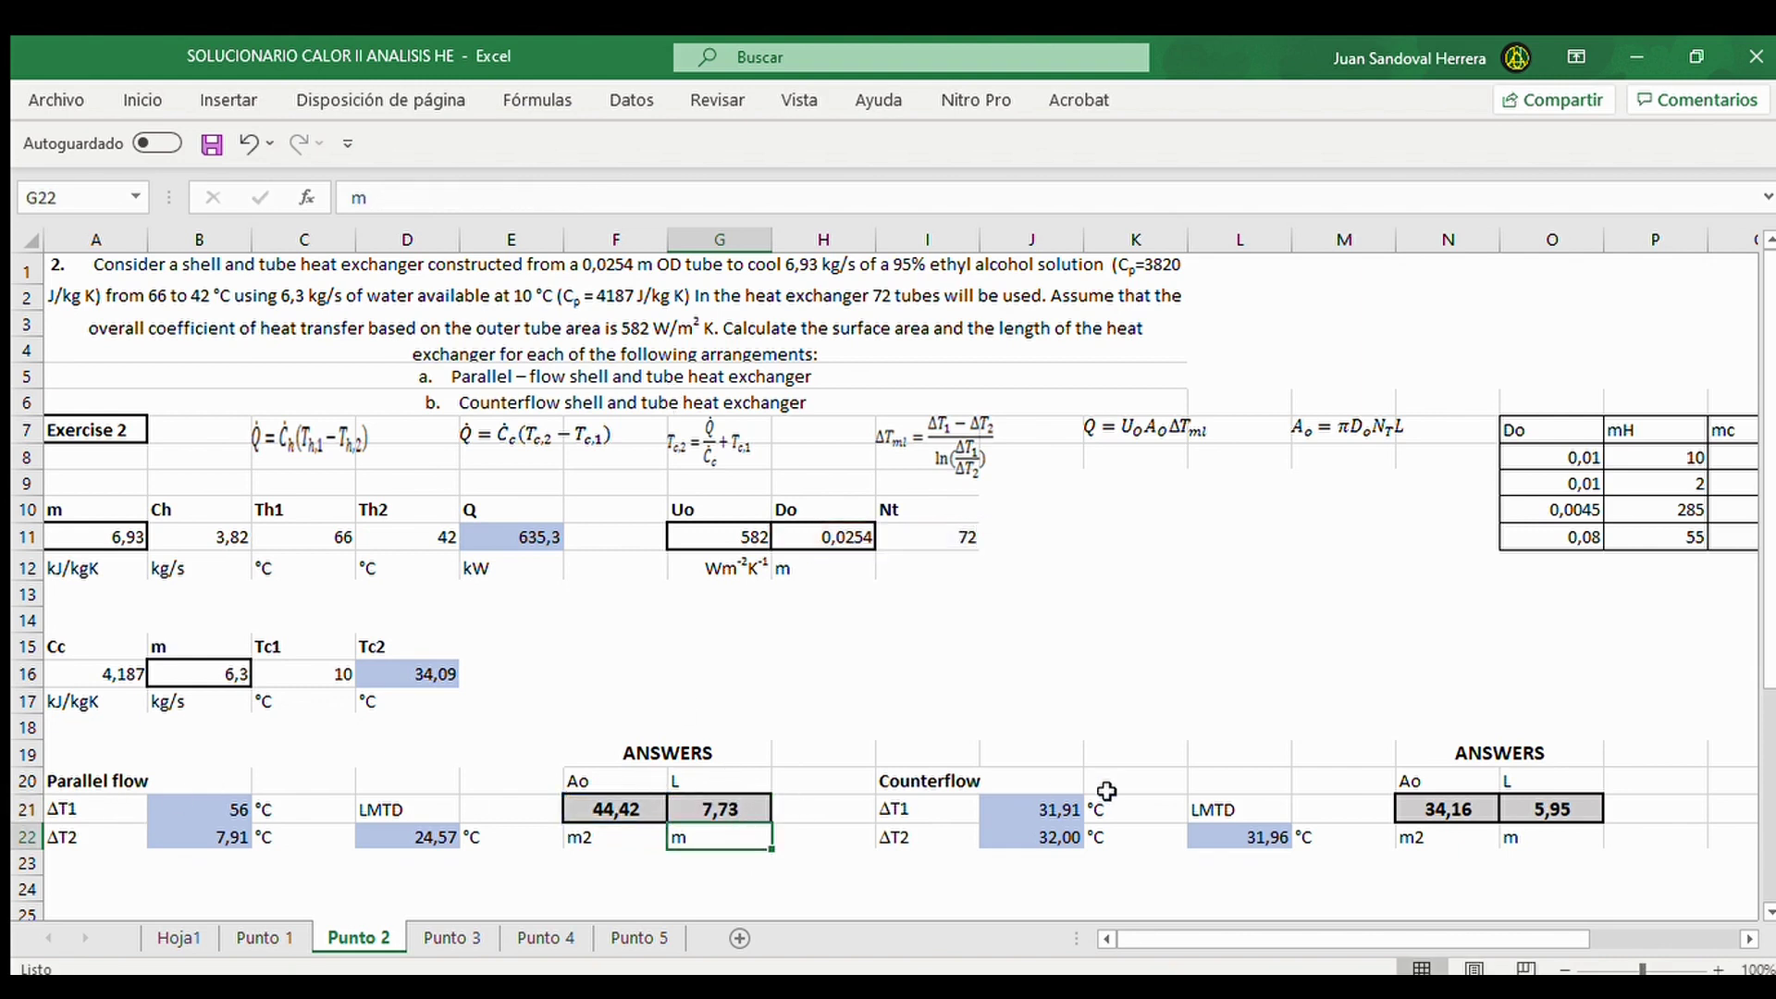
Compare the counterflow ΔT1, ΔT2 and LMTD formulas against their parallel-flow counterparts
click(948, 801)
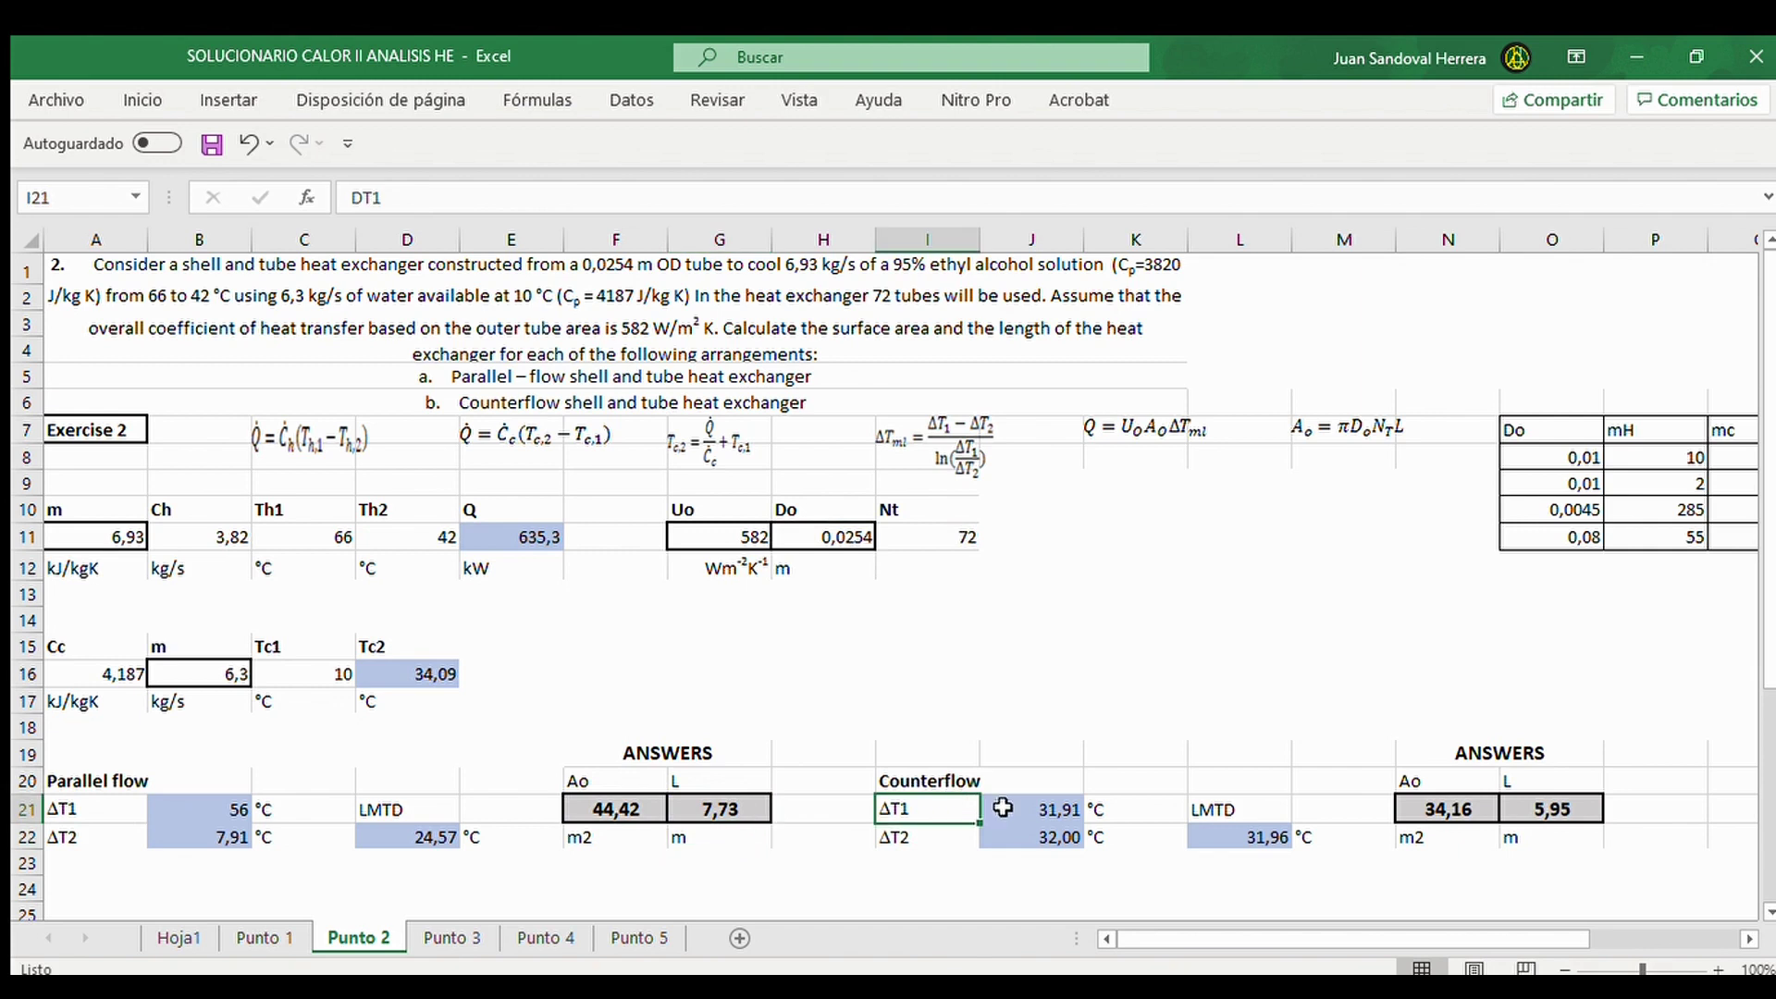
click(1064, 809)
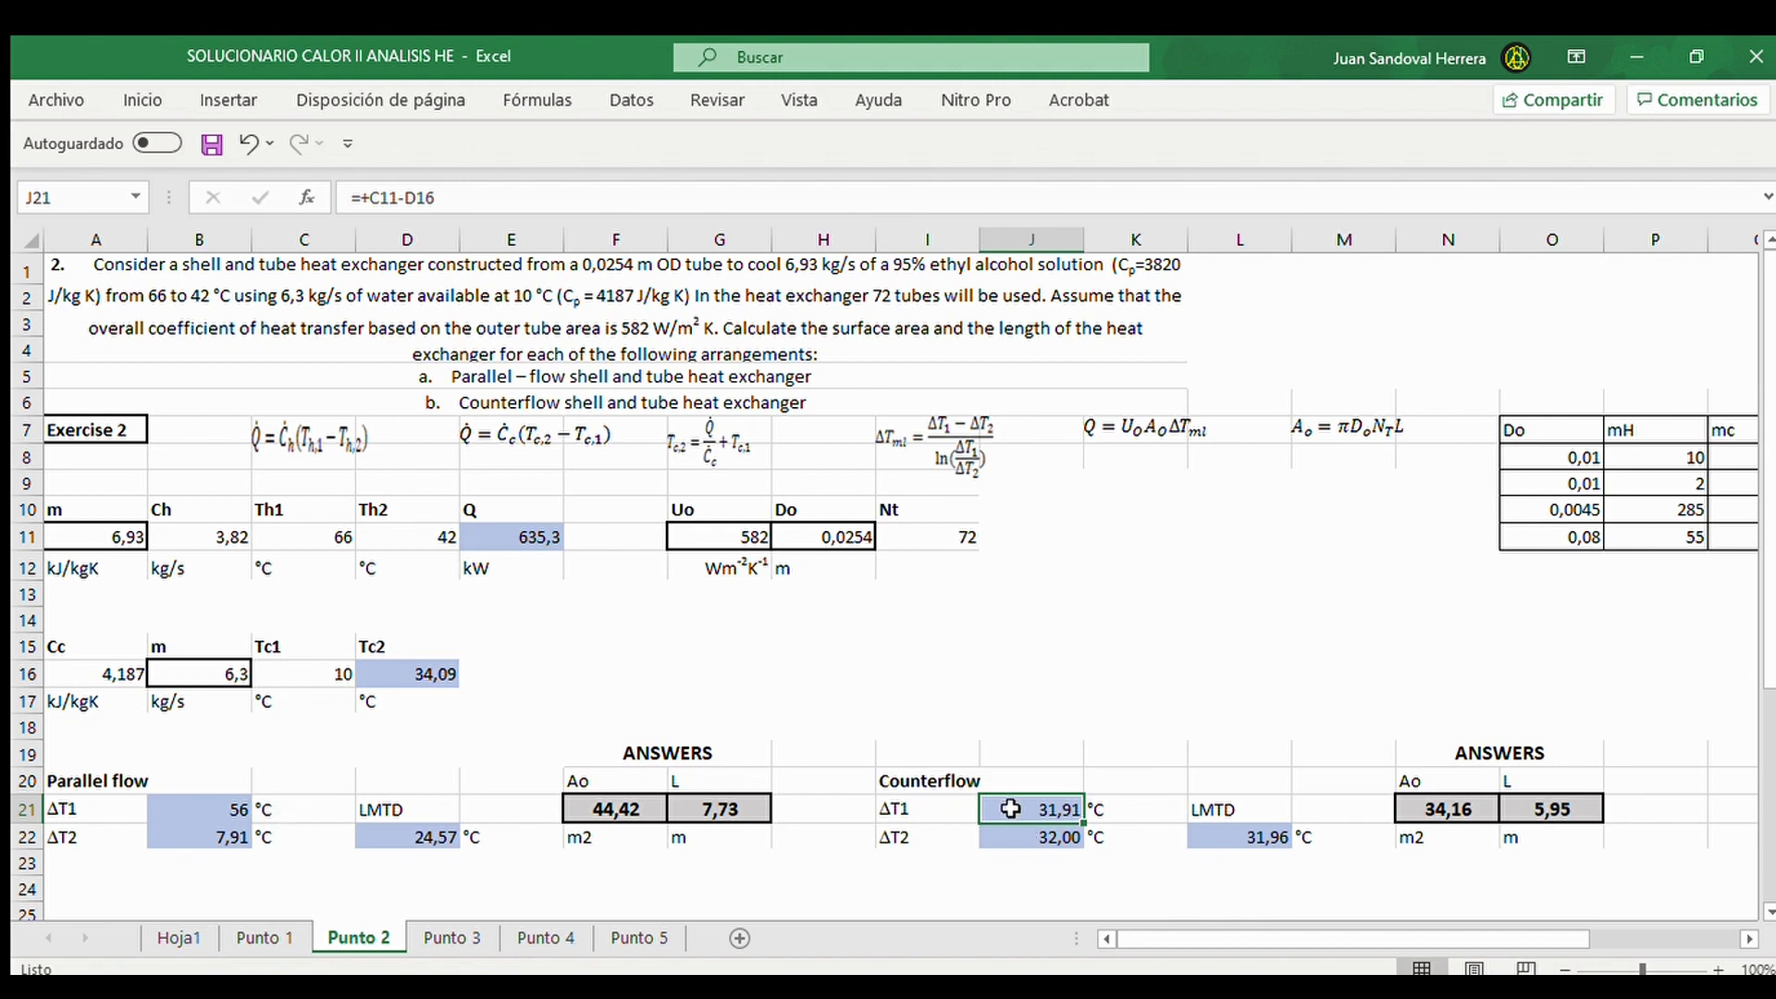
click(225, 810)
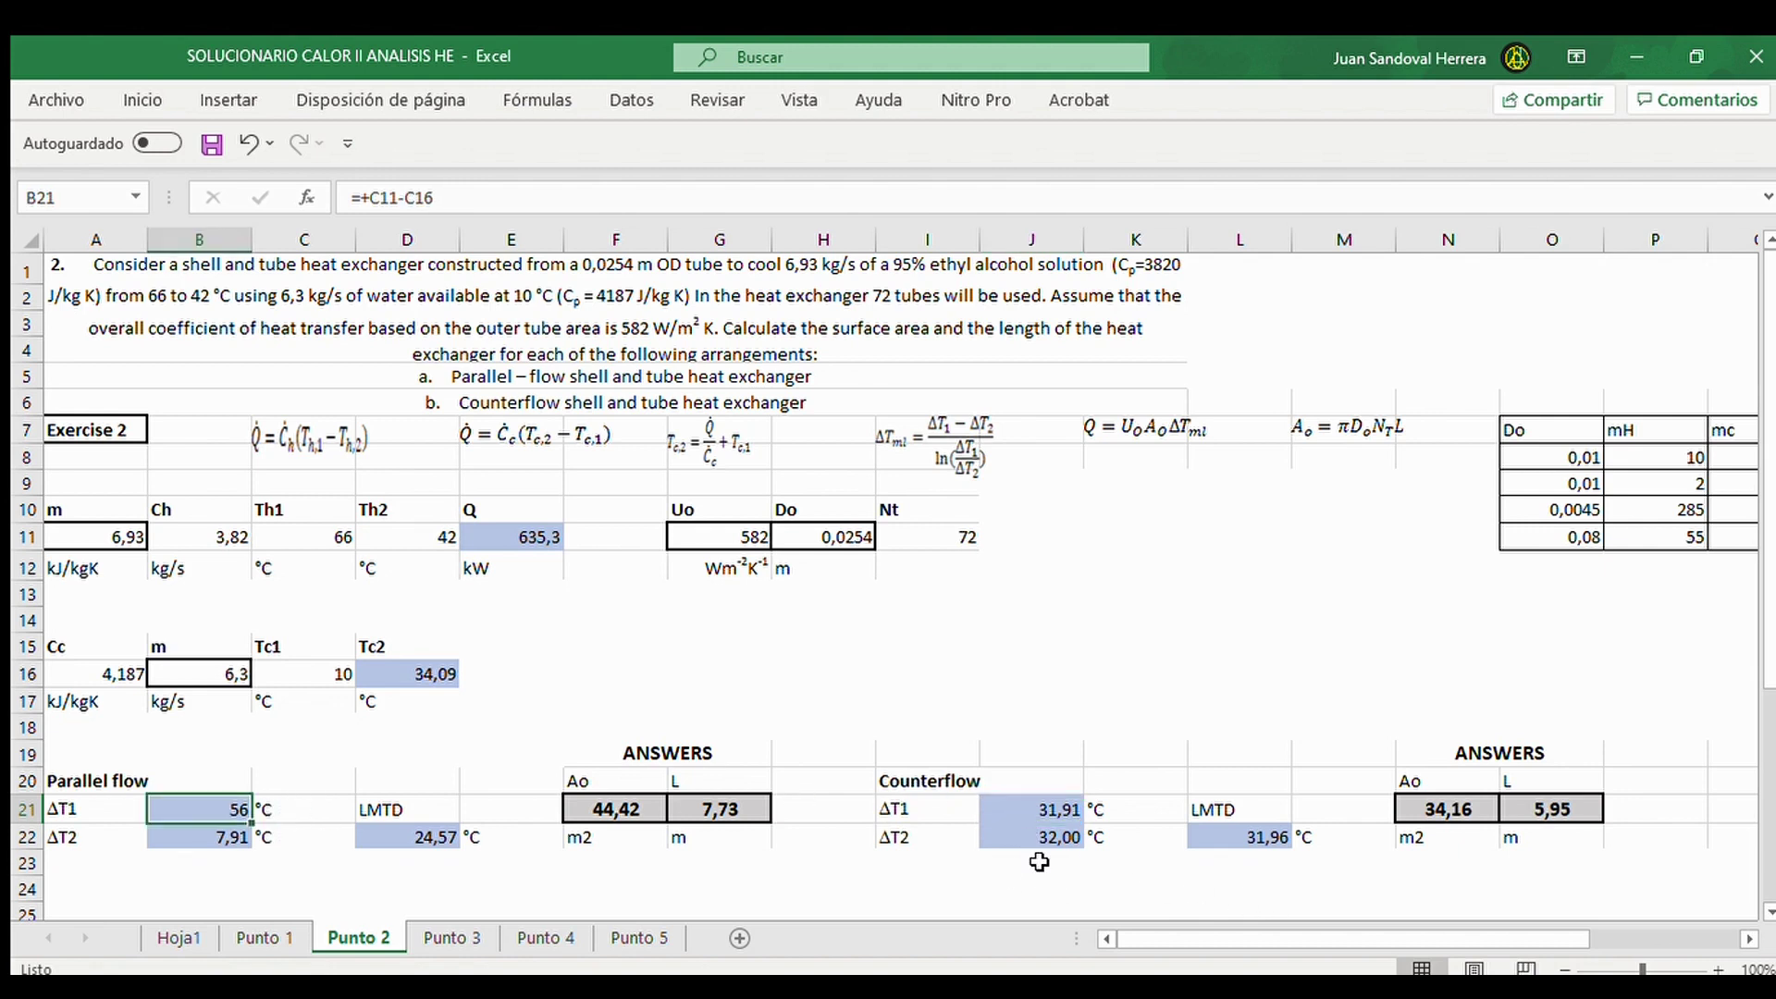
click(1045, 809)
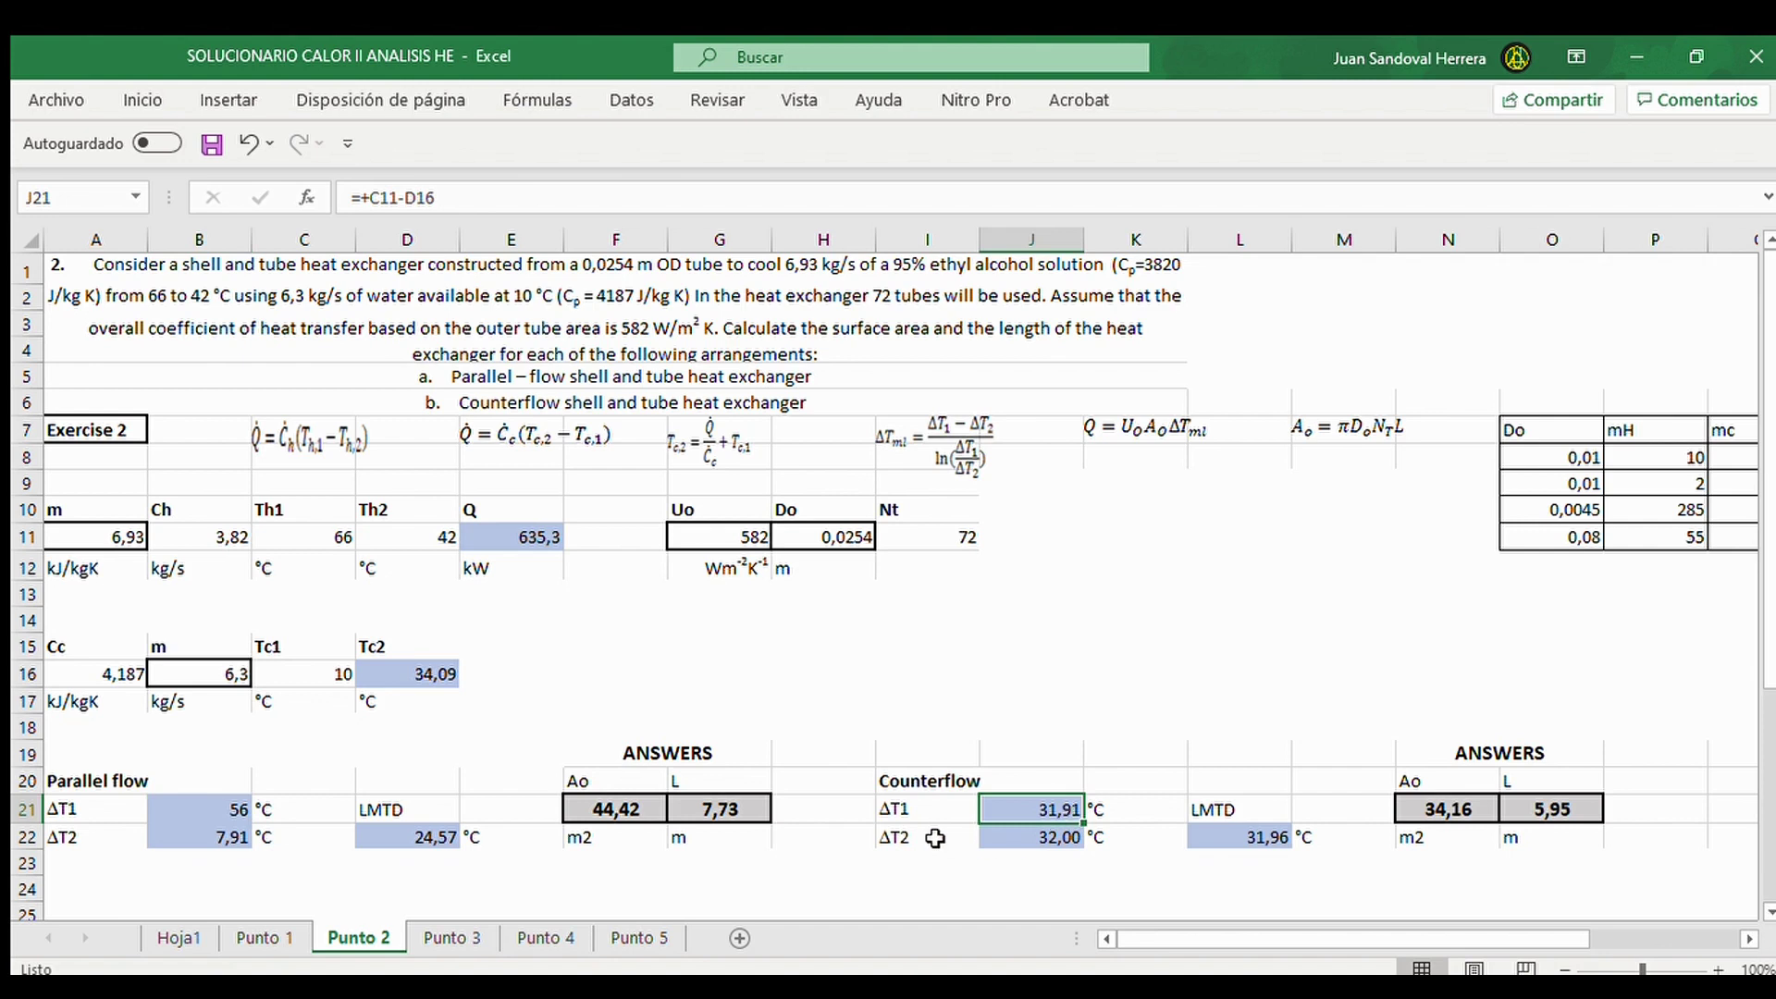
click(227, 812)
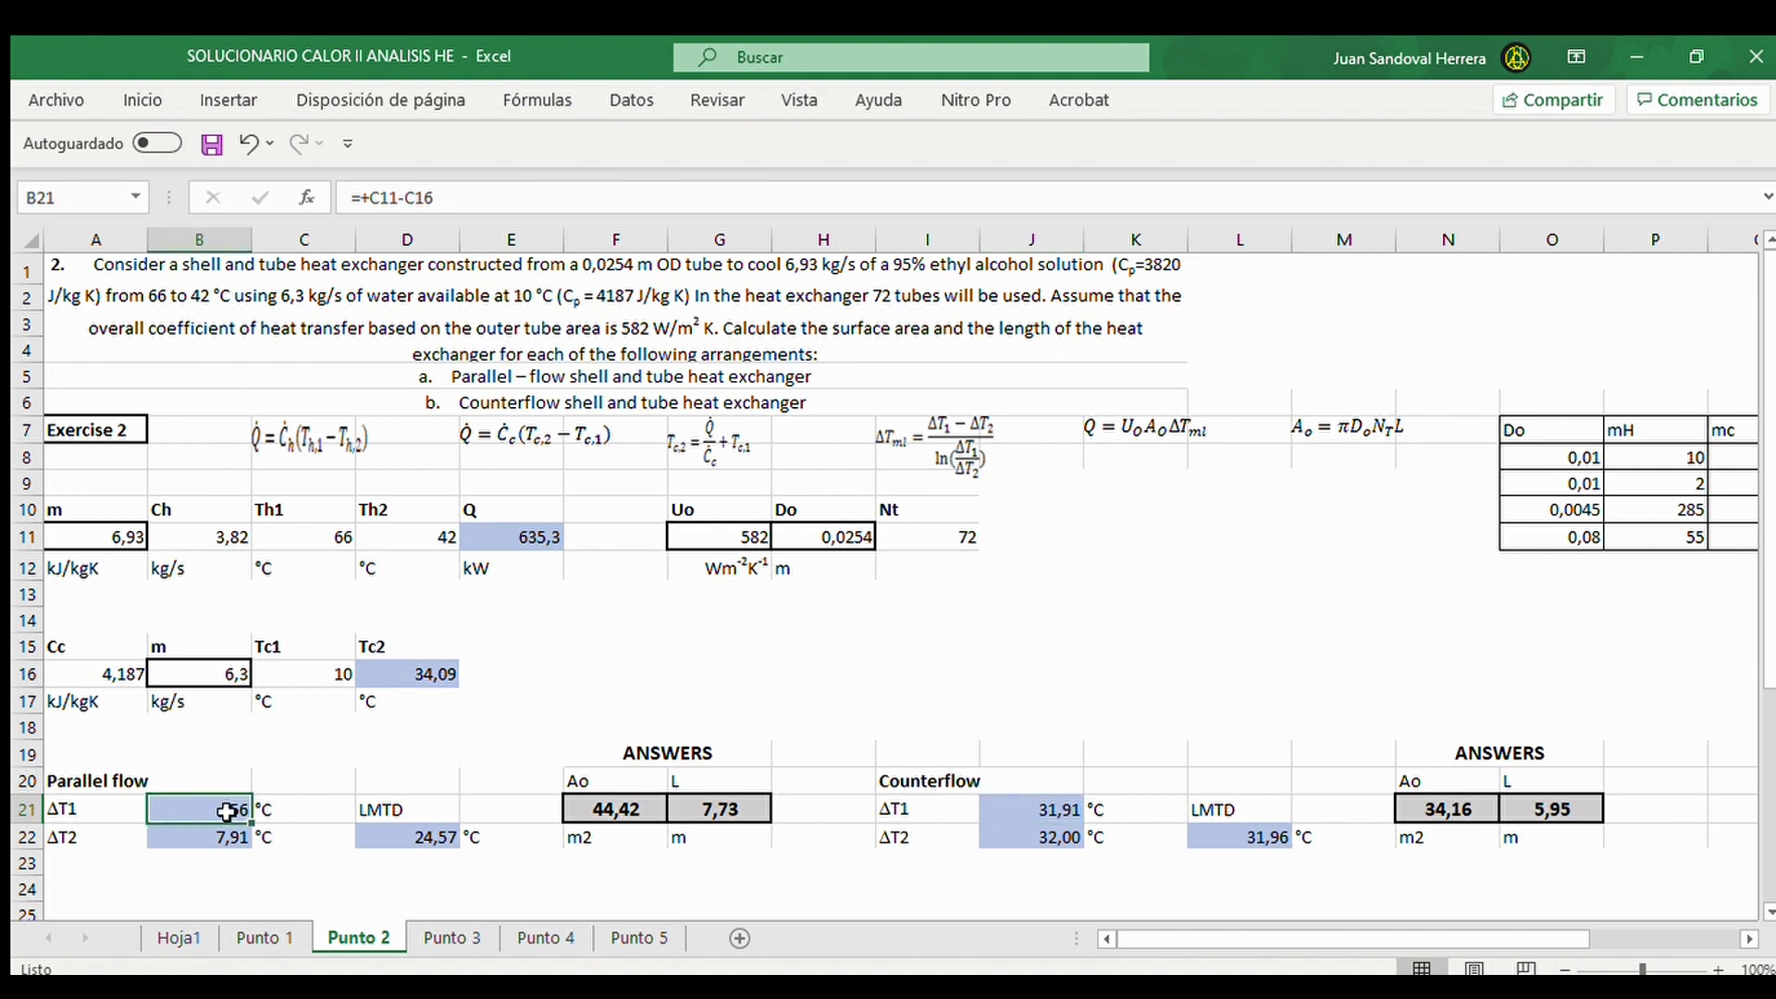
click(1021, 835)
click(135, 841)
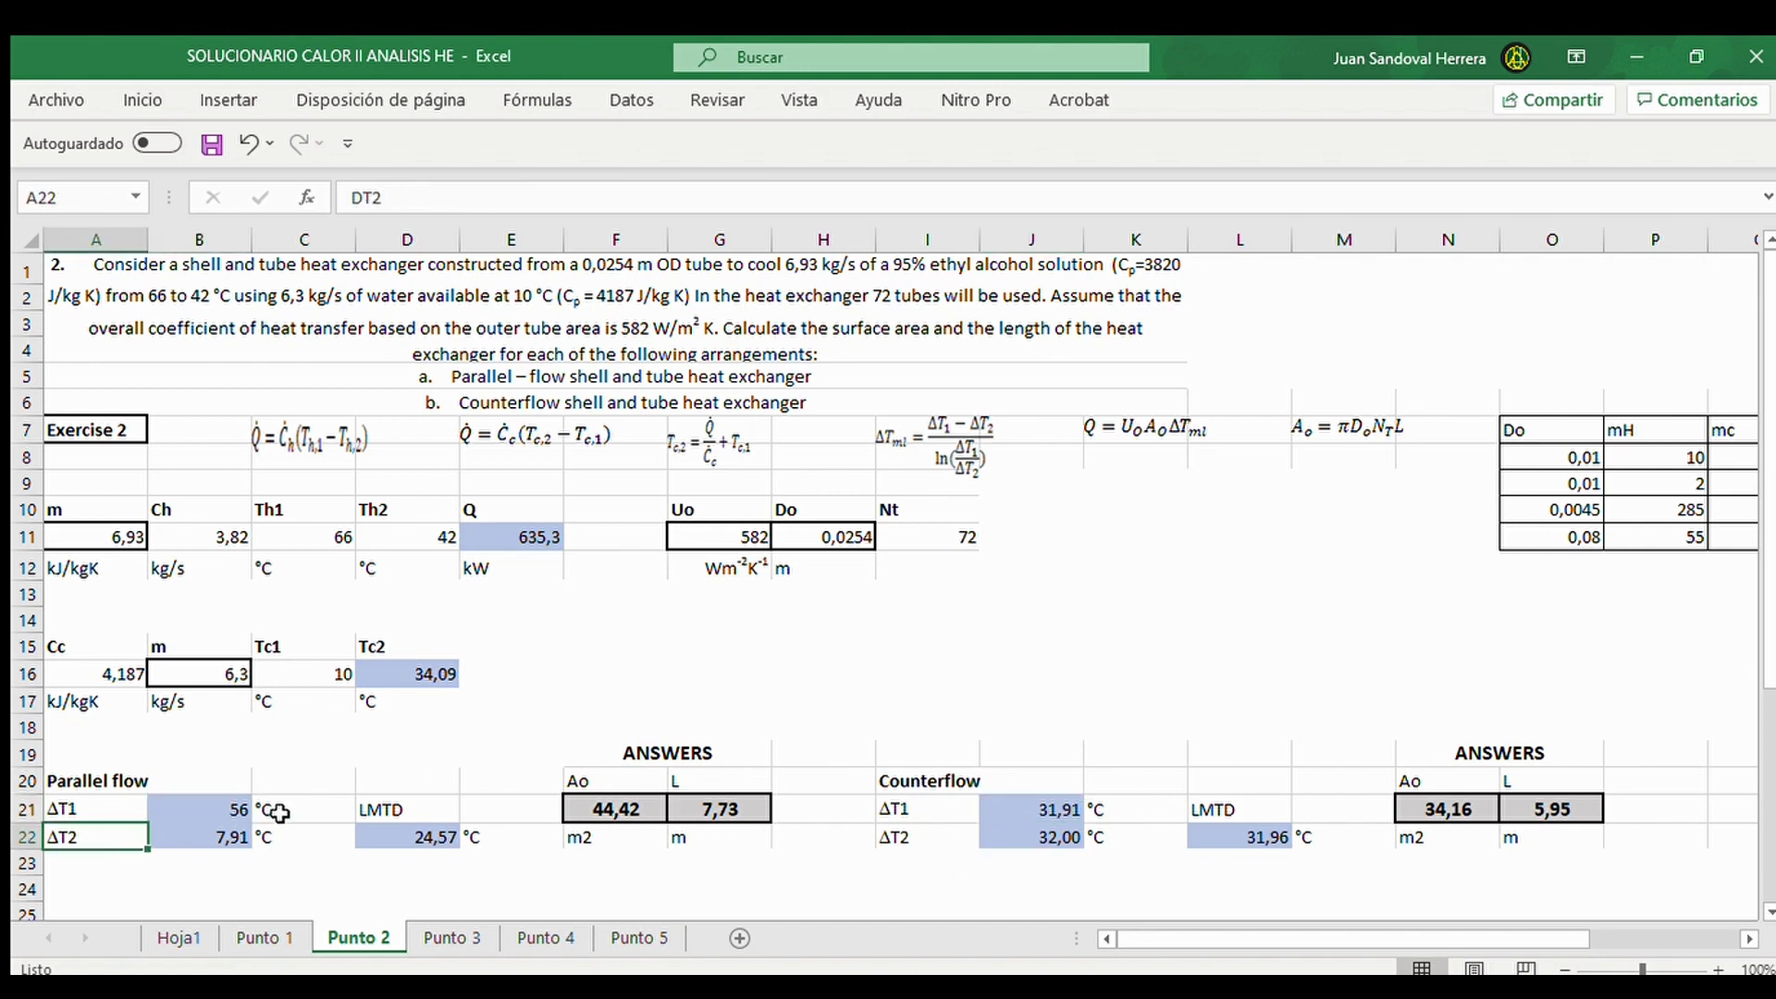
click(239, 838)
click(1212, 844)
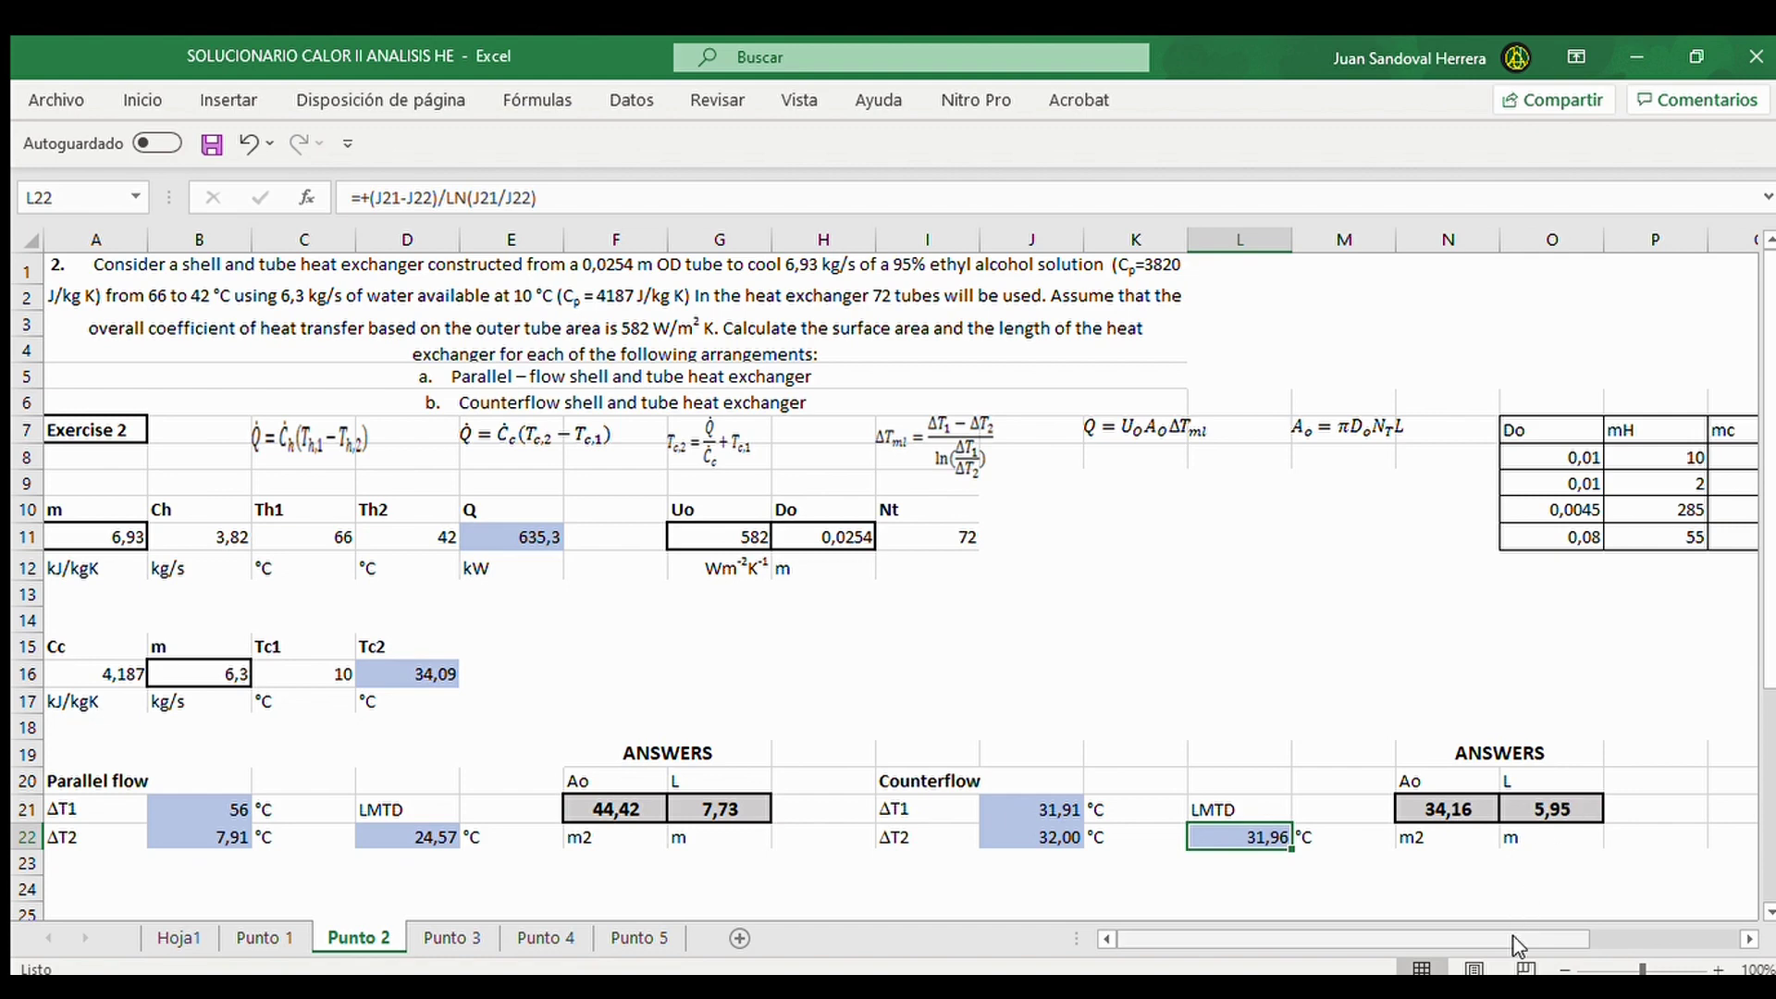
Inspect the Do values in the comparison table, including 0,0045 and 0,08
drag(1521, 939, 1640, 925)
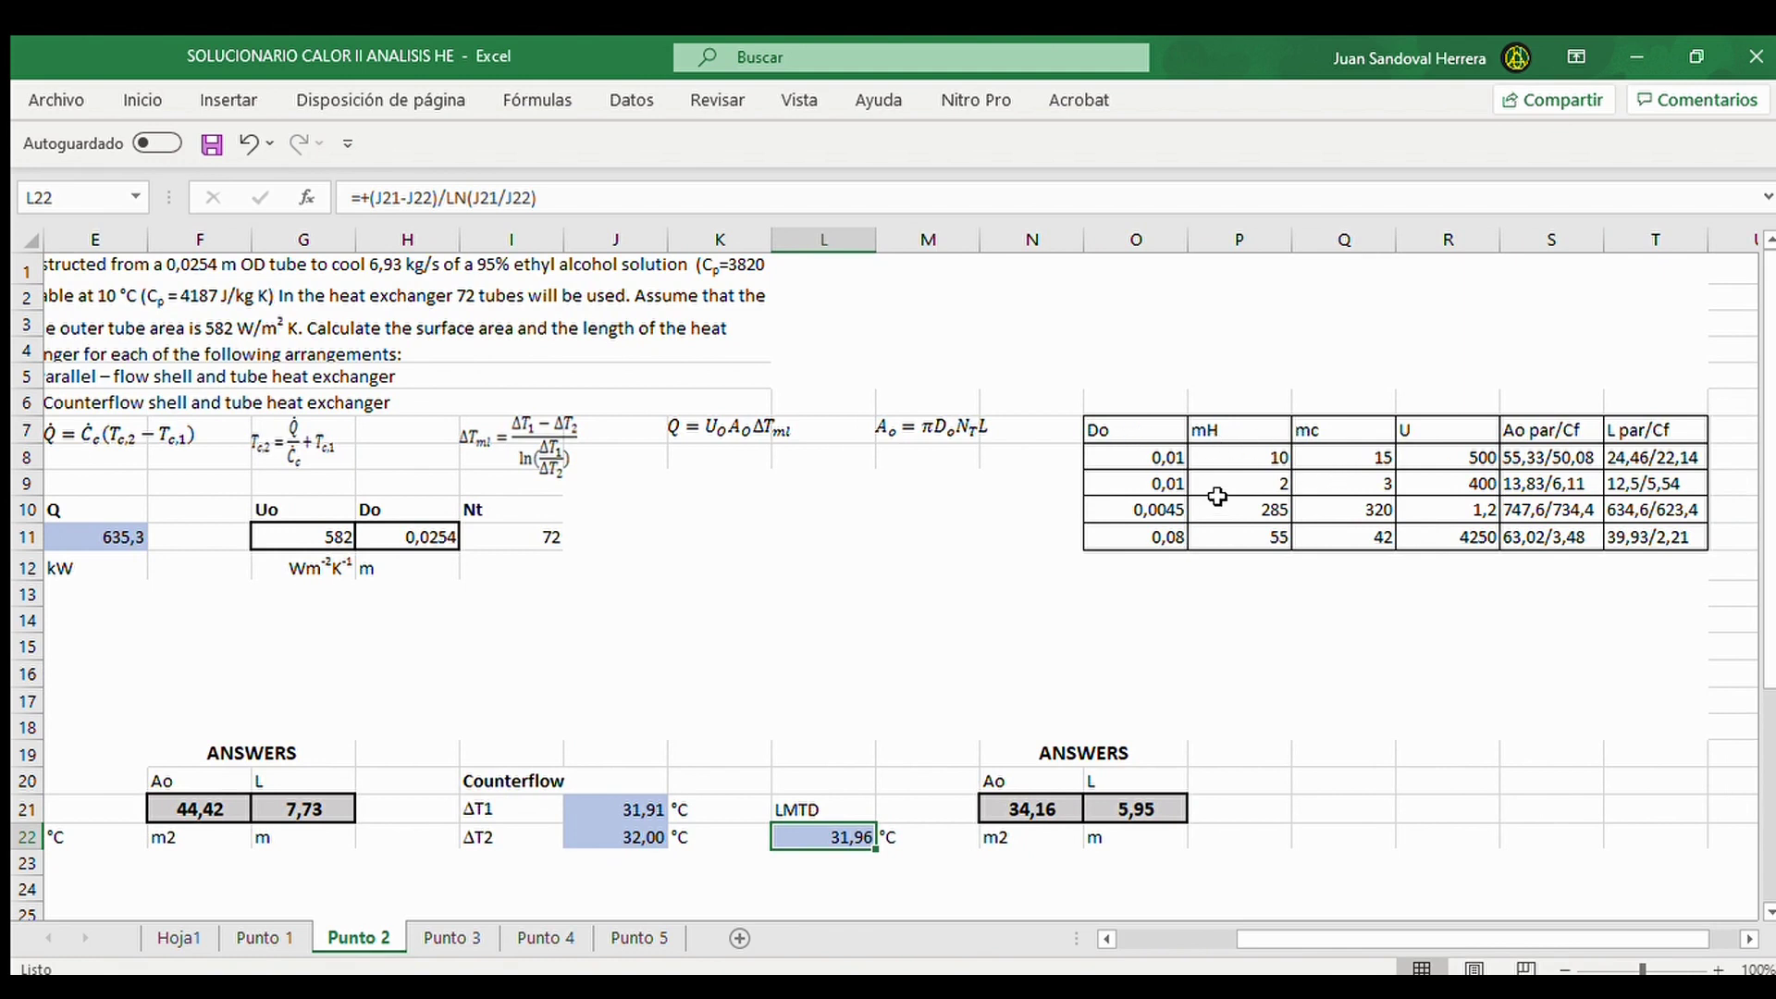
click(1152, 459)
click(1162, 483)
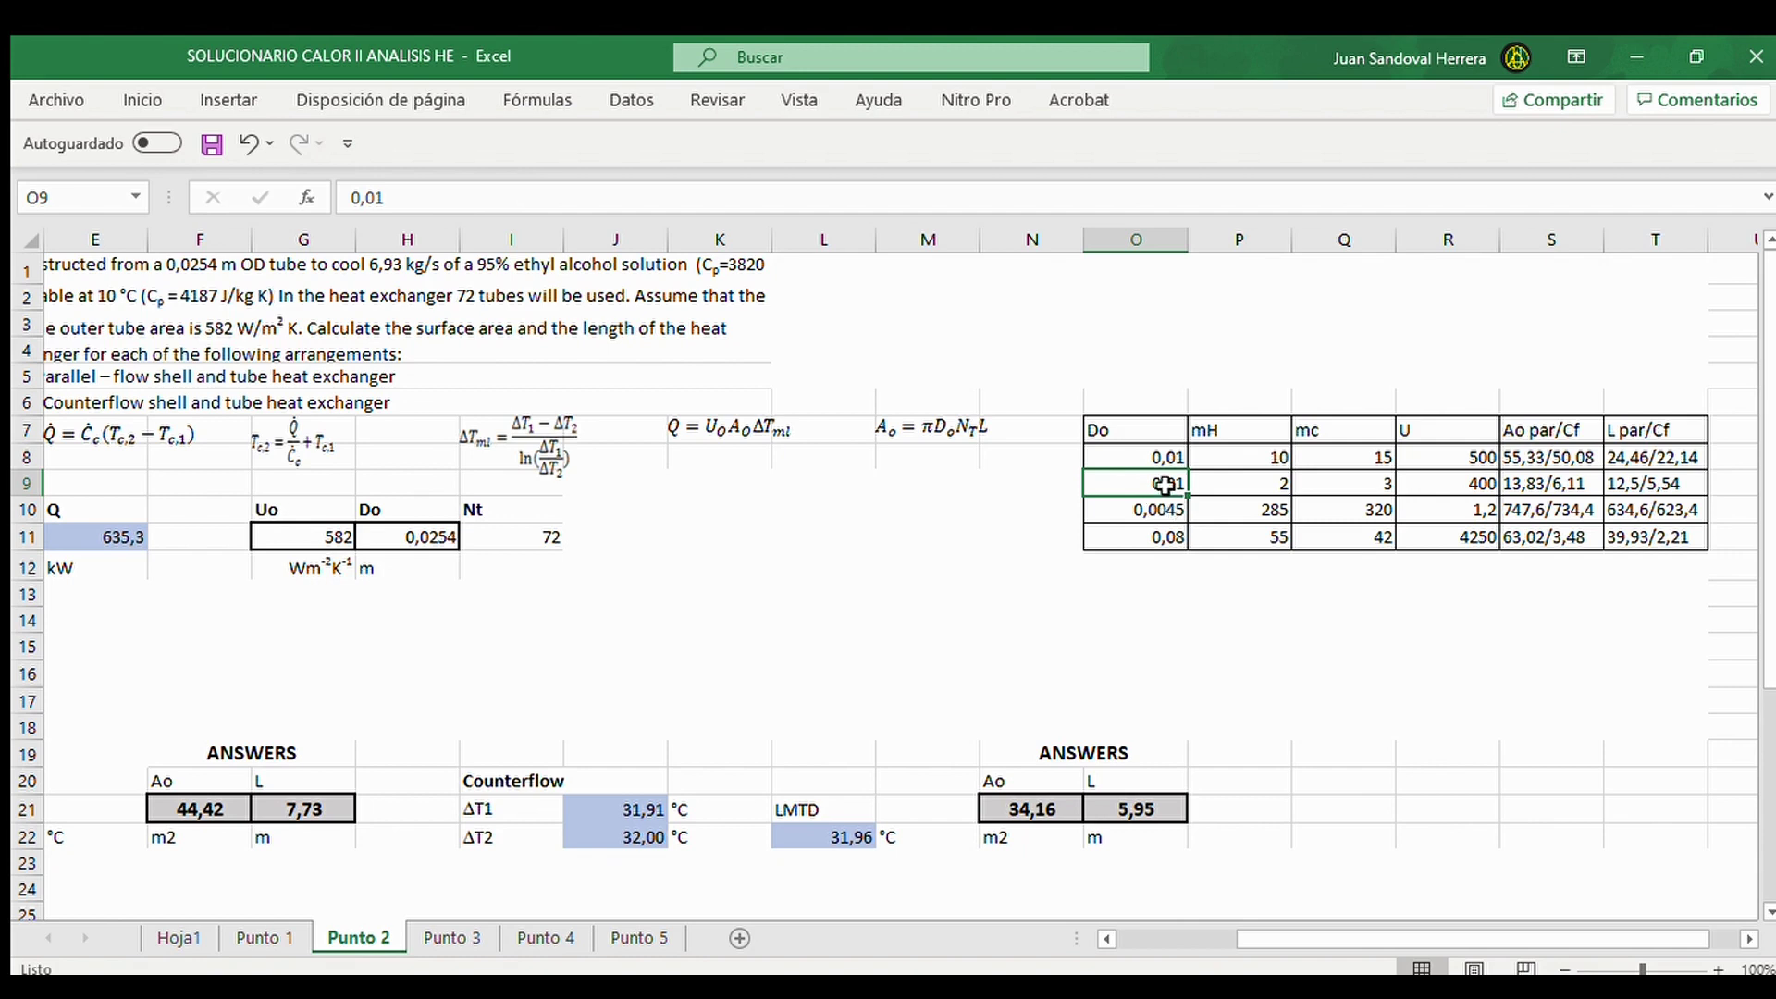
click(1155, 457)
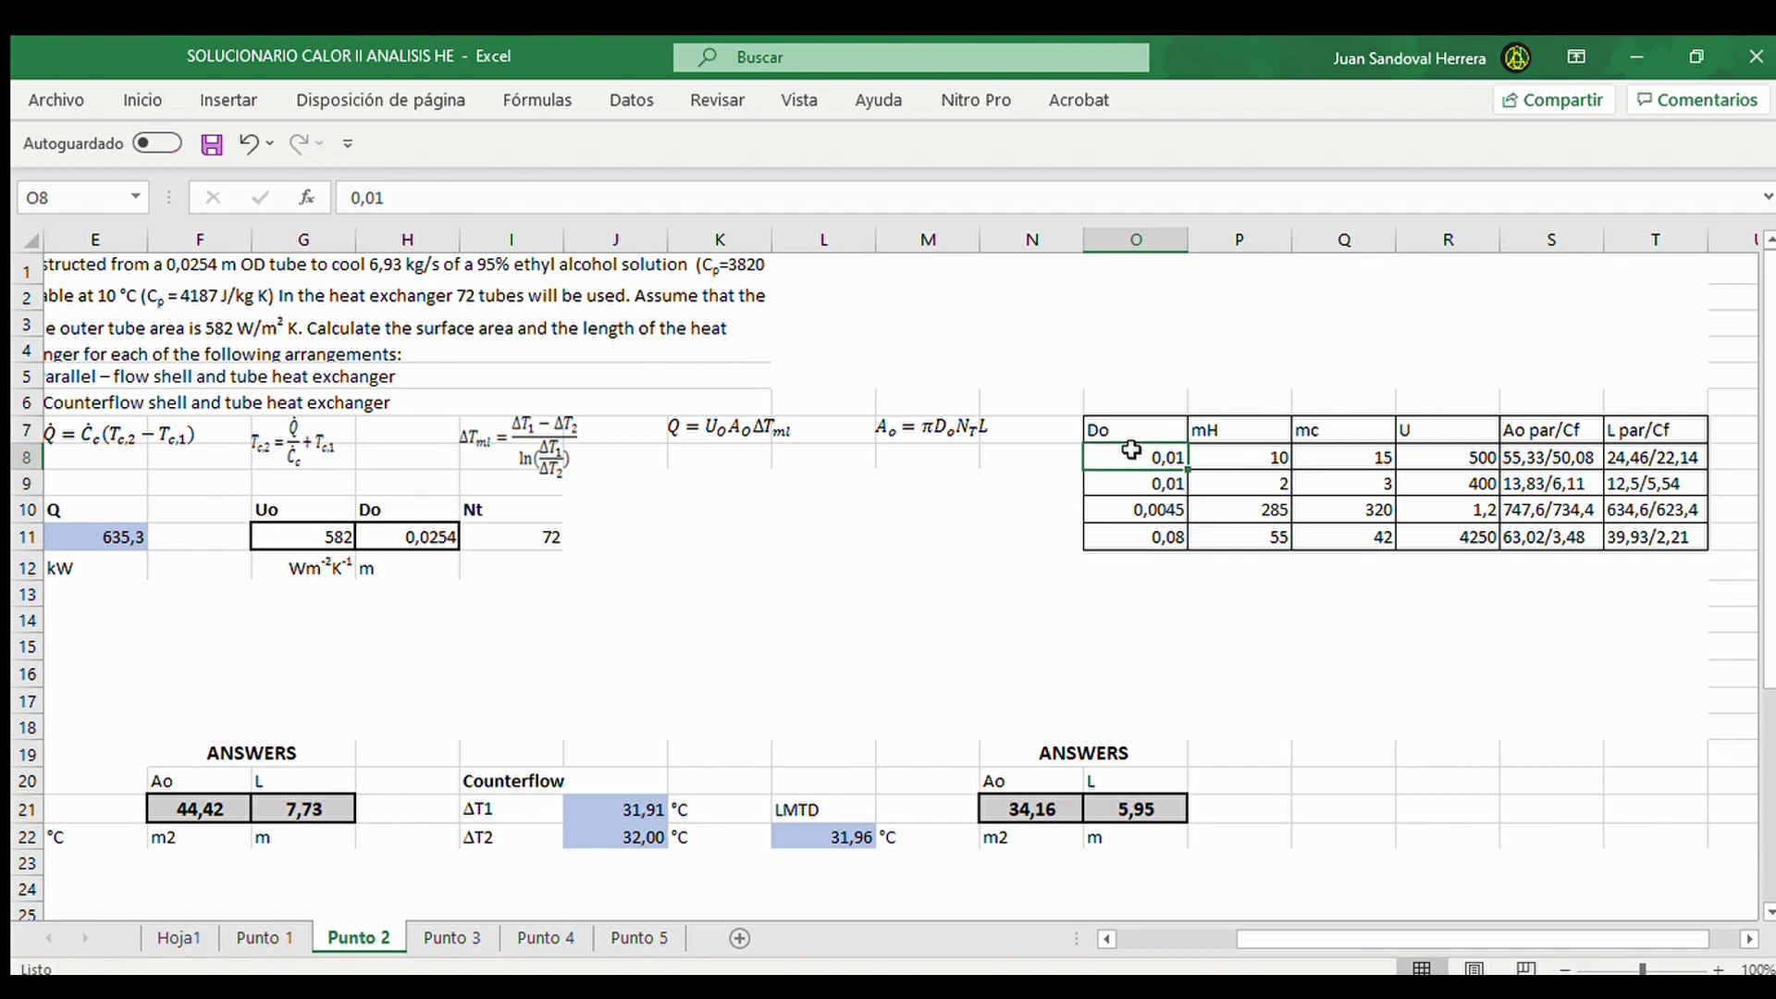
click(1161, 480)
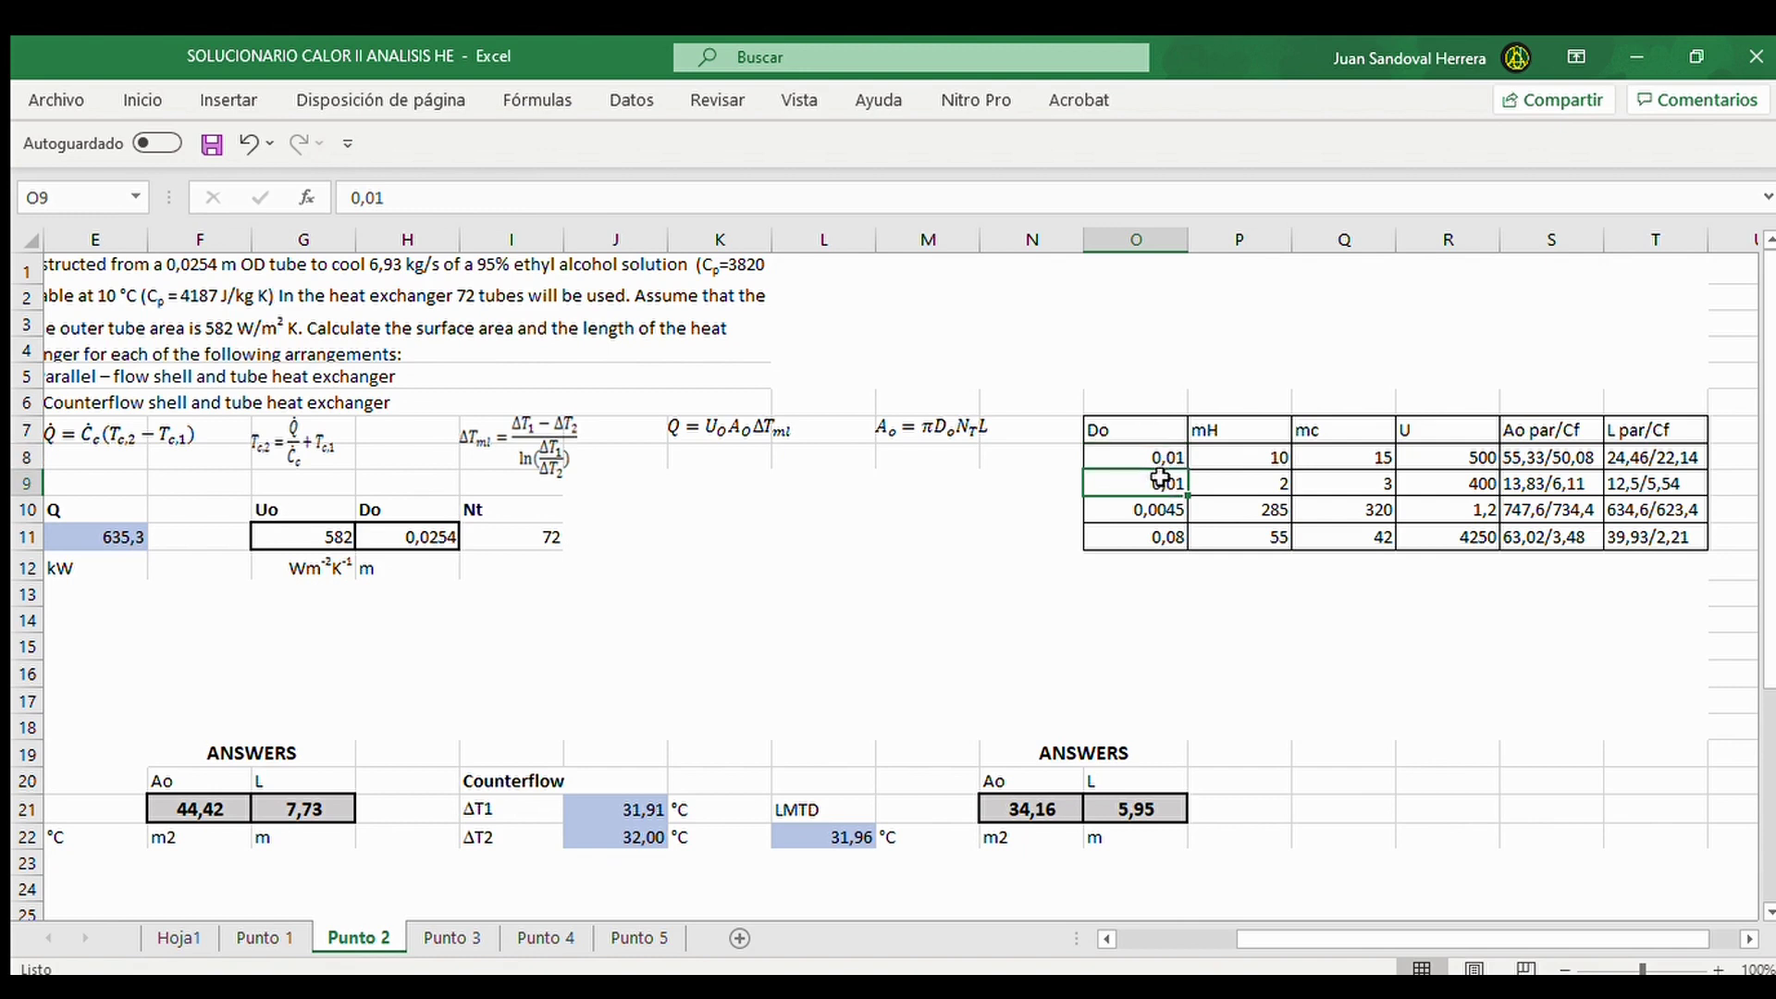
click(1168, 511)
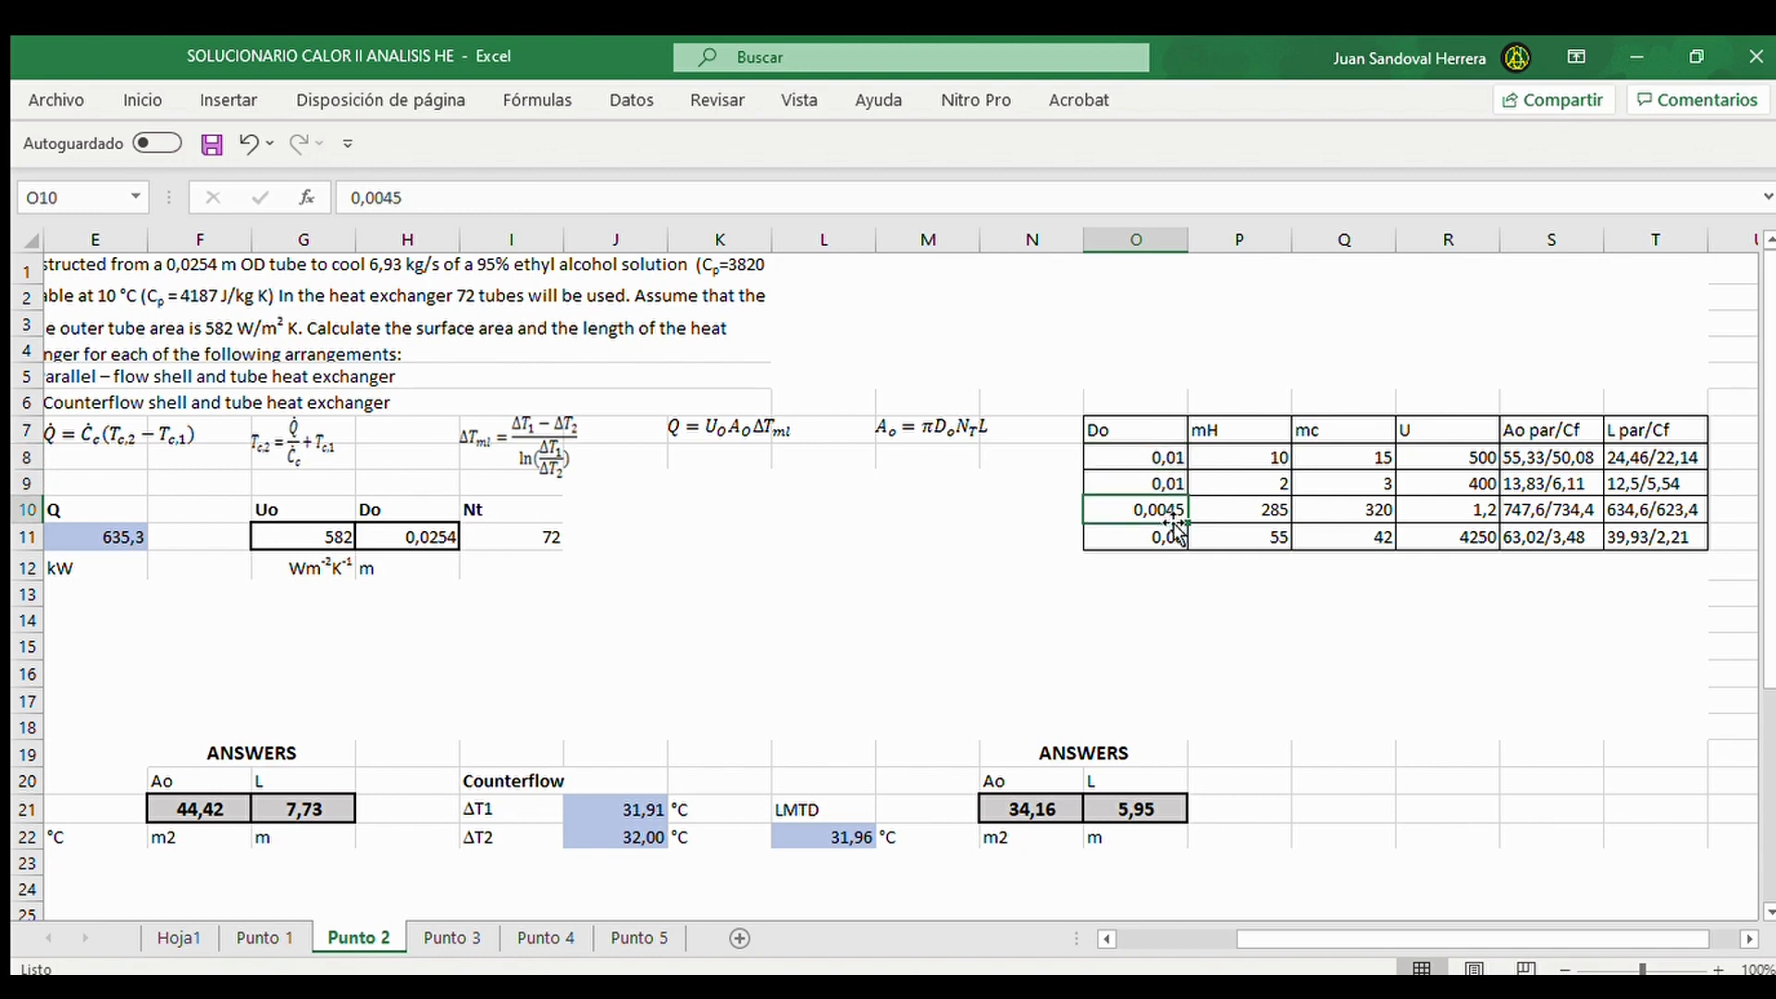
click(1170, 537)
Inspect the mH (10, 2), mc (15, 3, 320), U 500 and Ao 55,33/50,08 table values
click(1233, 460)
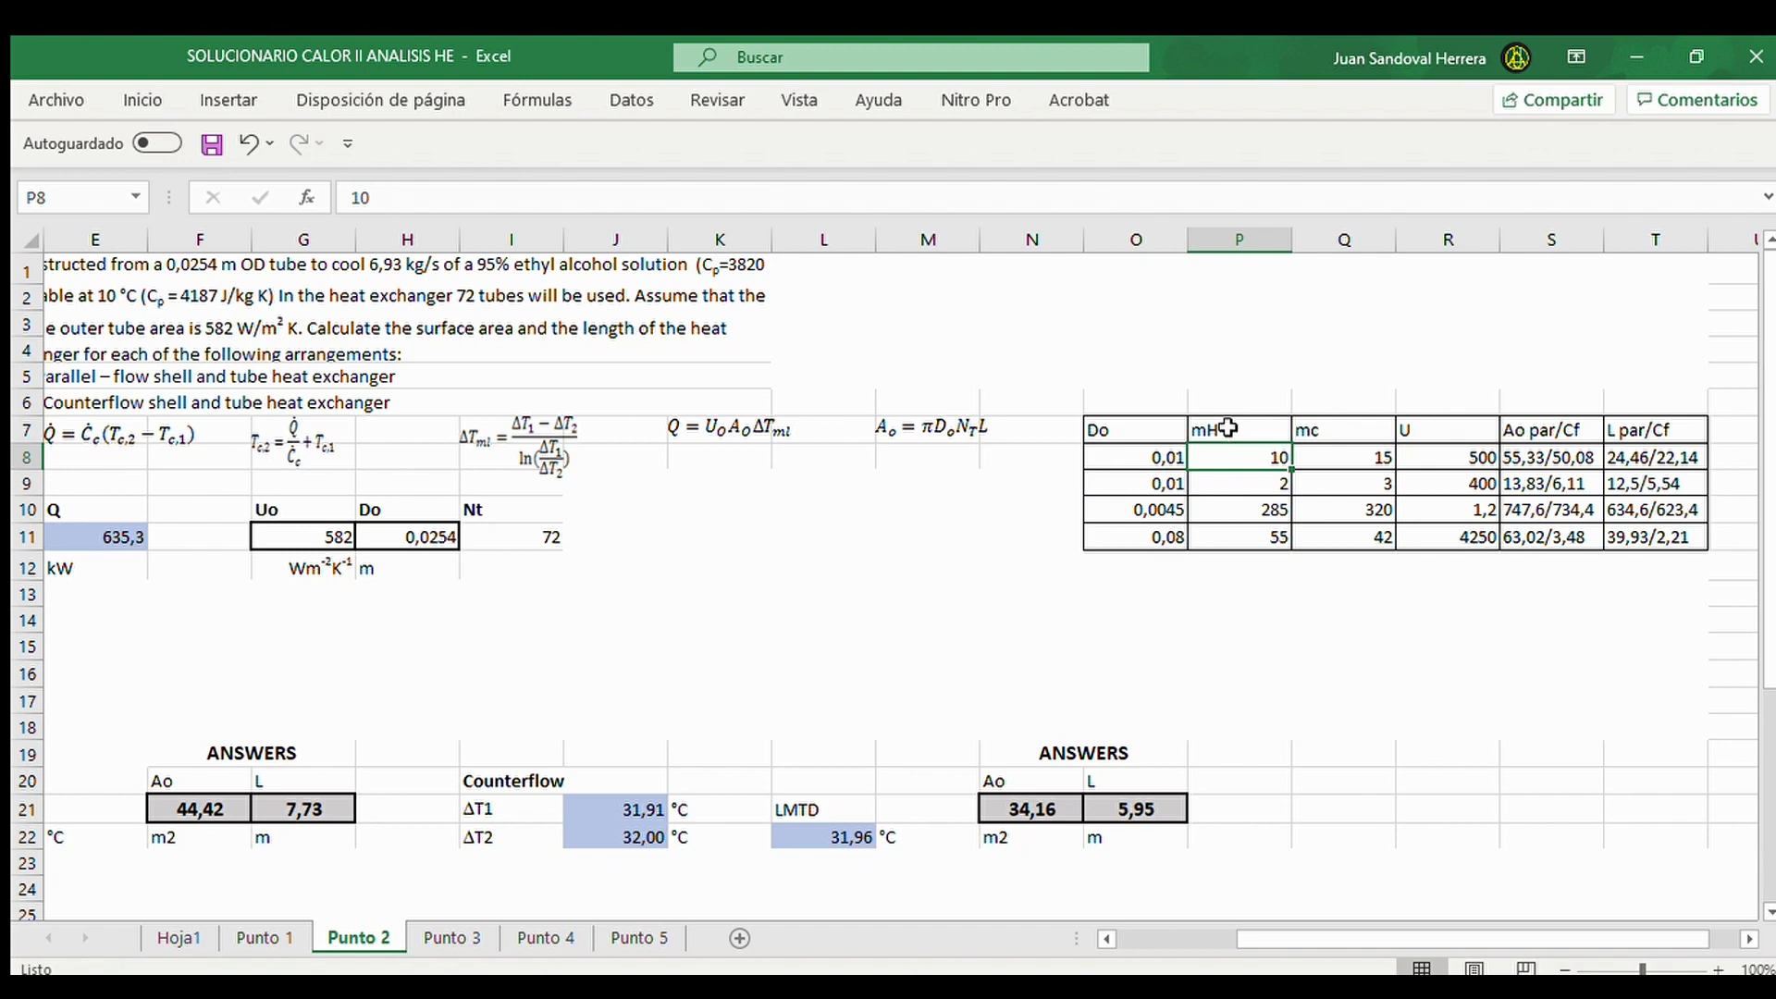
click(1230, 477)
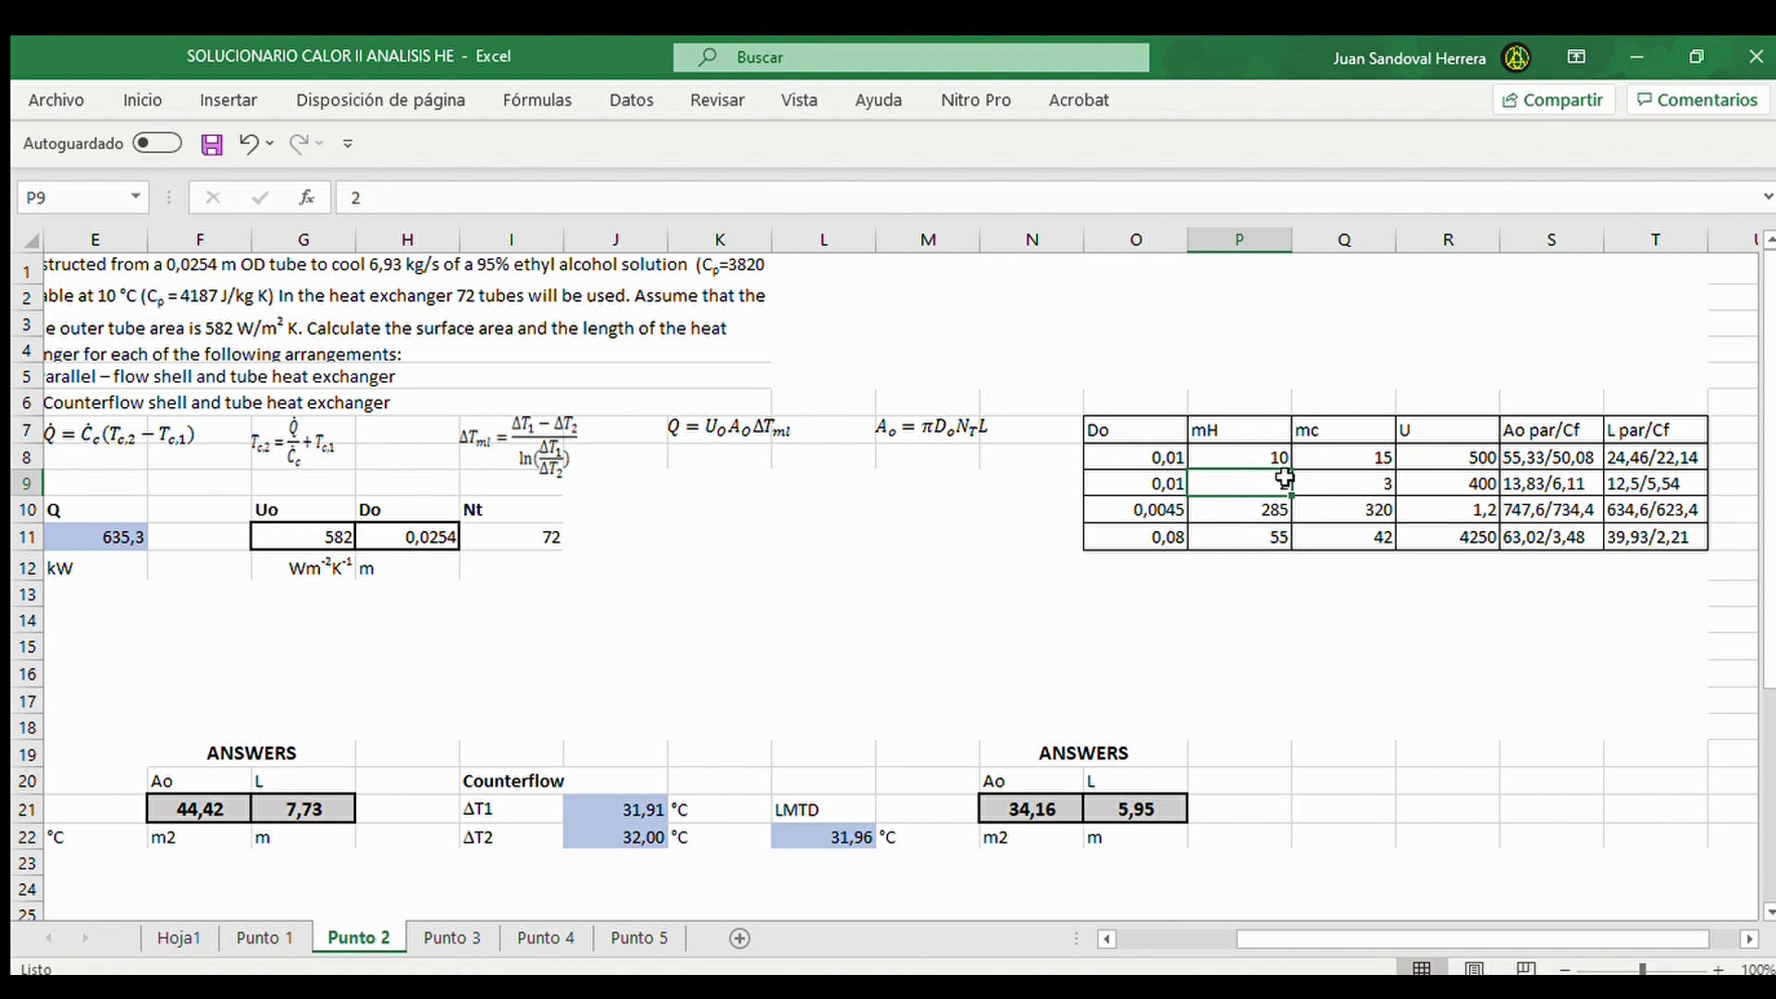
click(1346, 448)
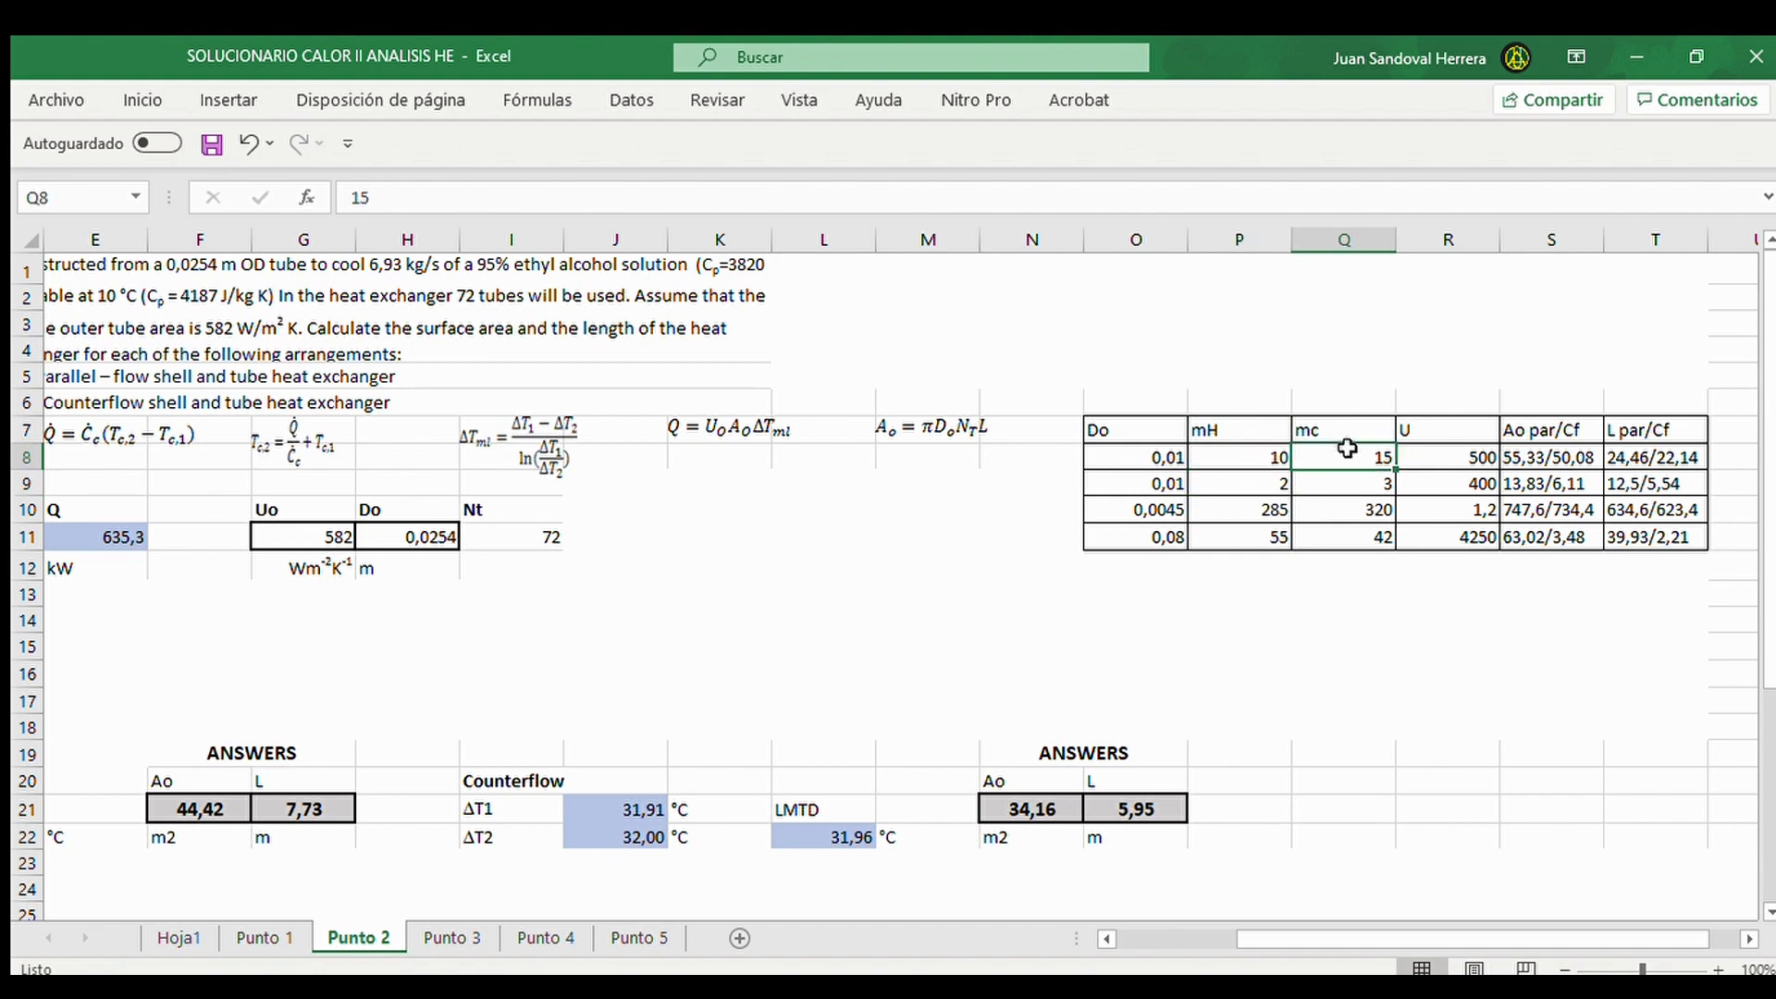
click(1354, 481)
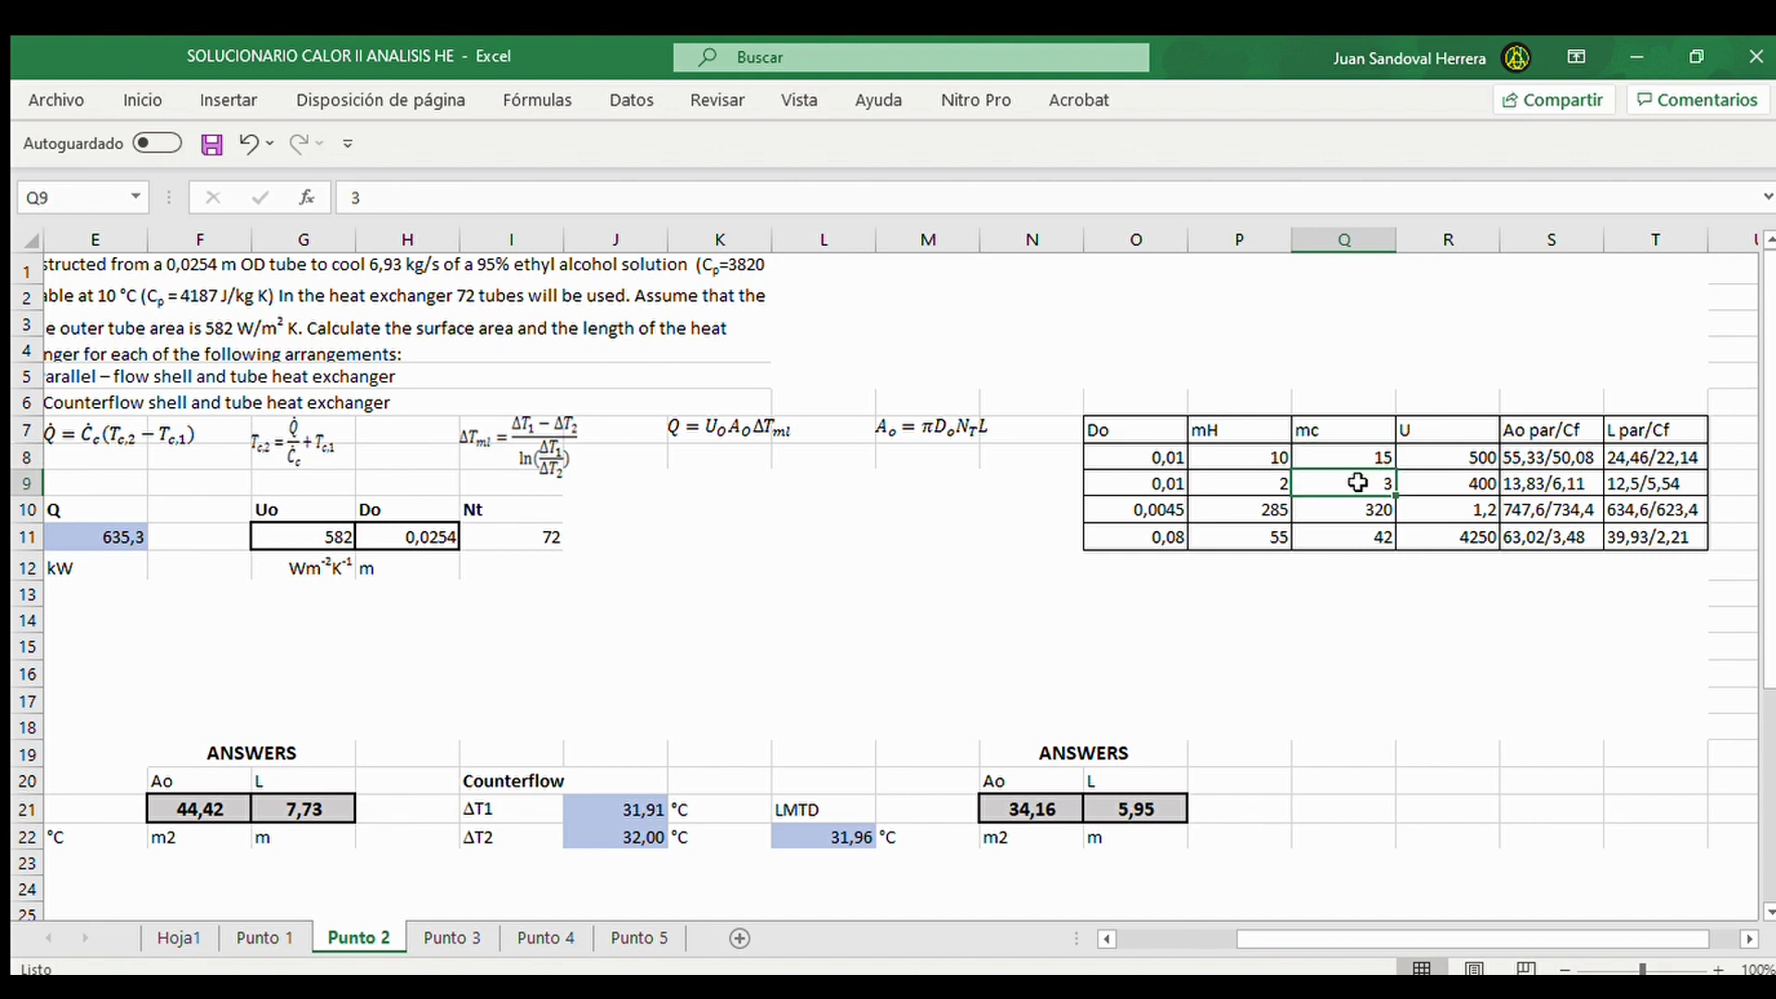
click(1354, 514)
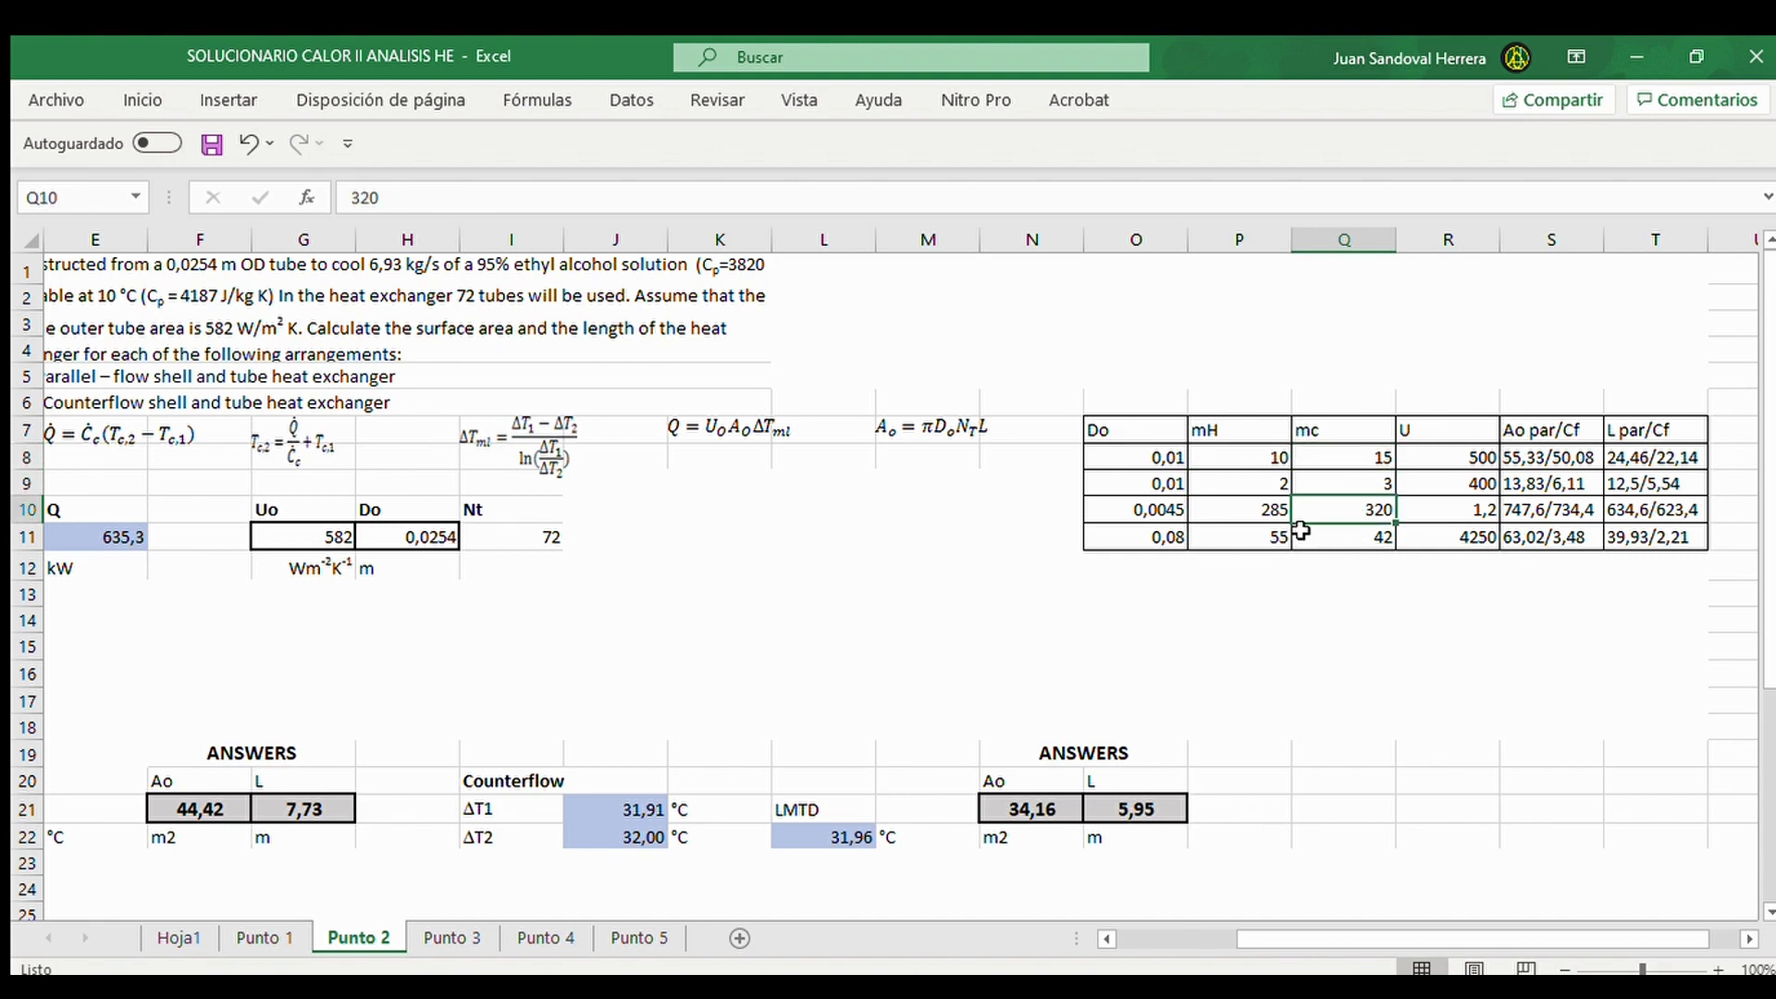
click(1416, 458)
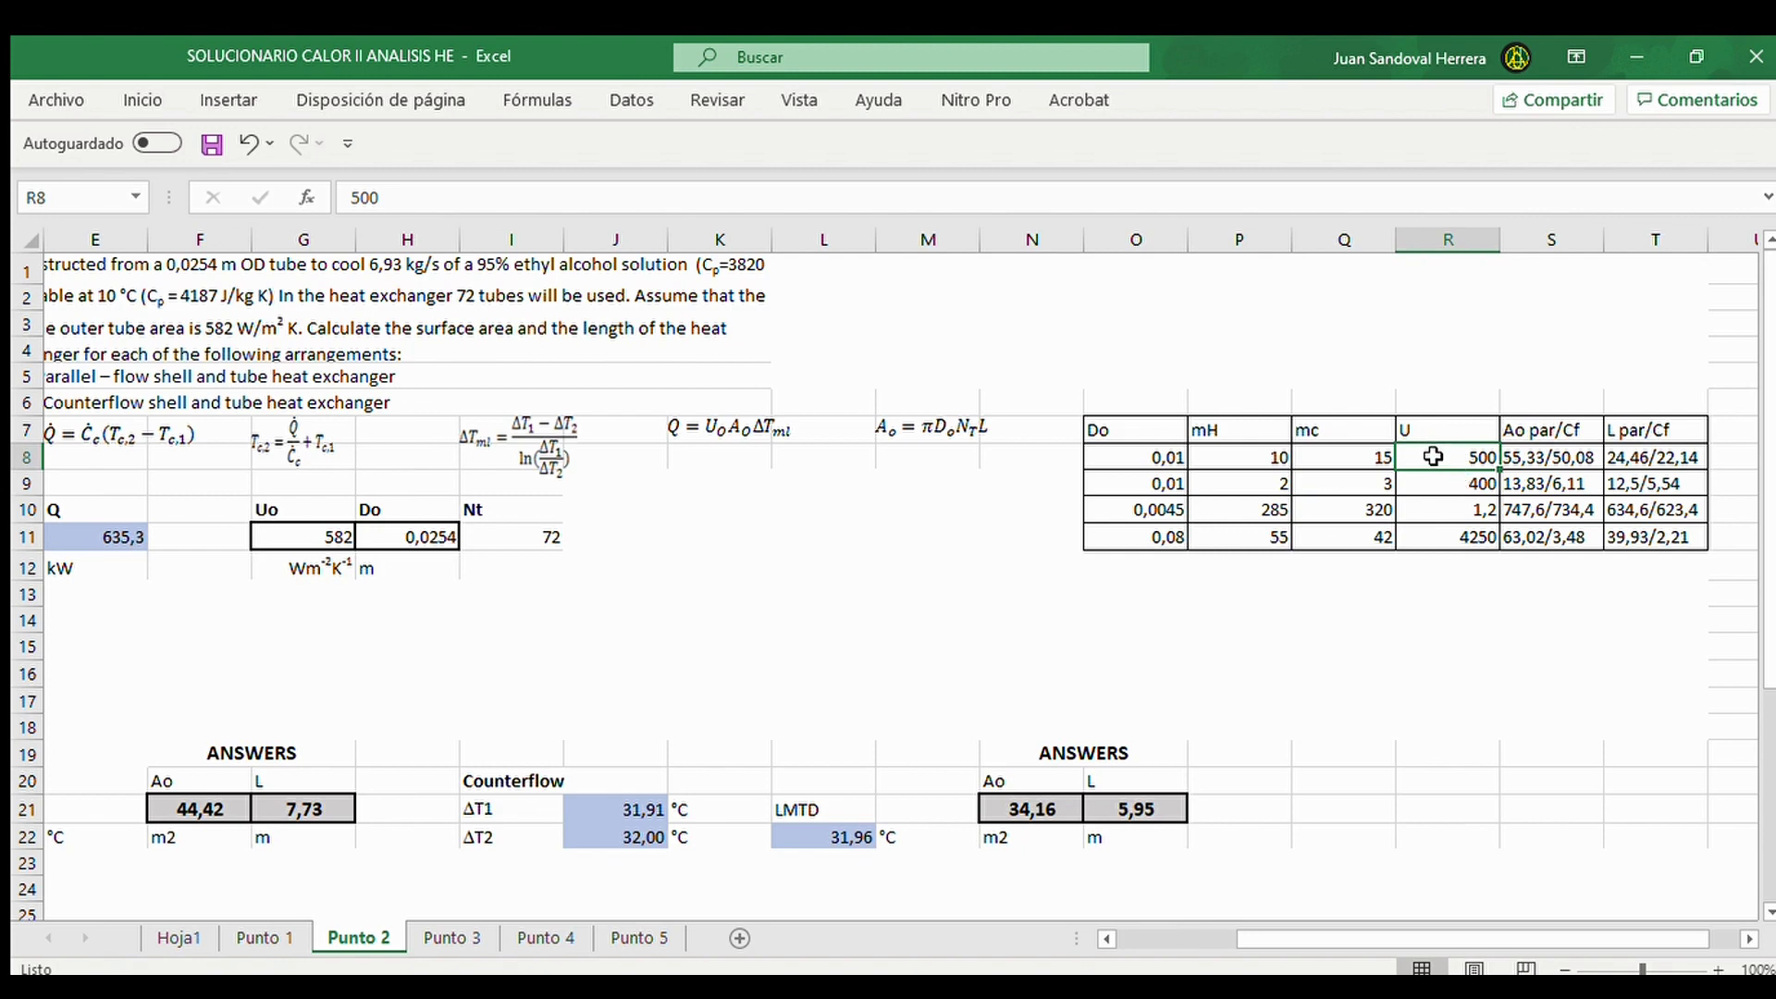
click(1554, 457)
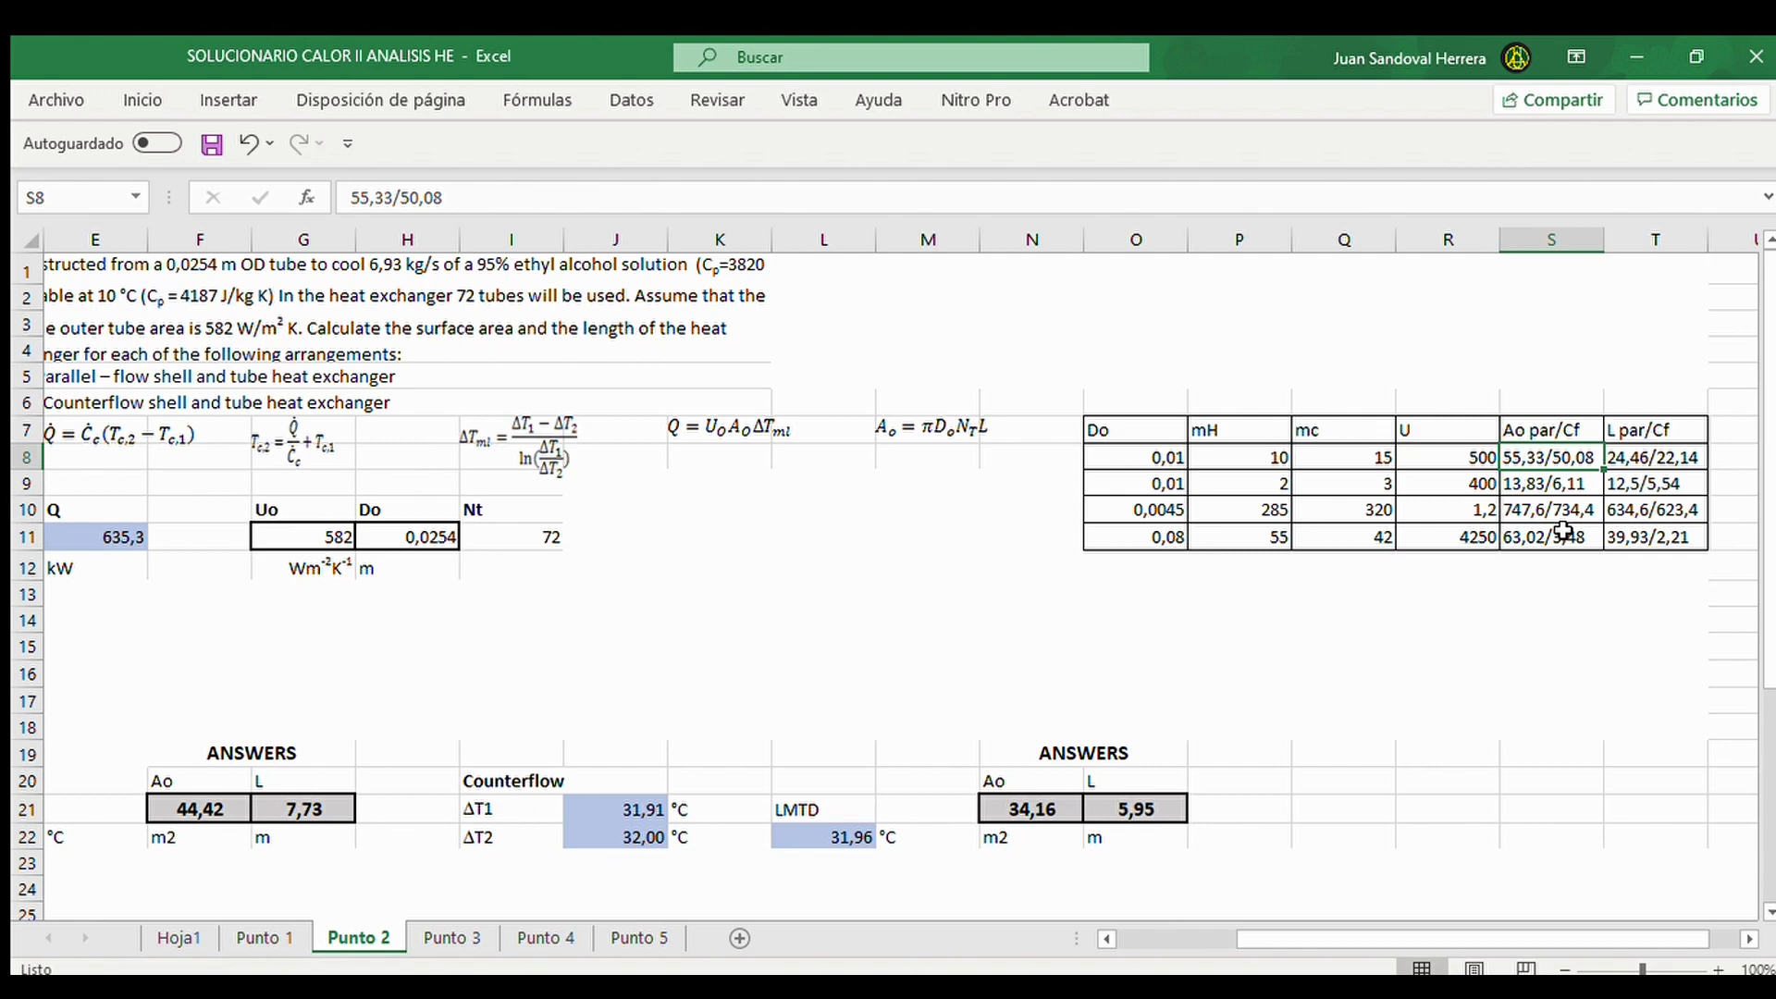
click(1584, 594)
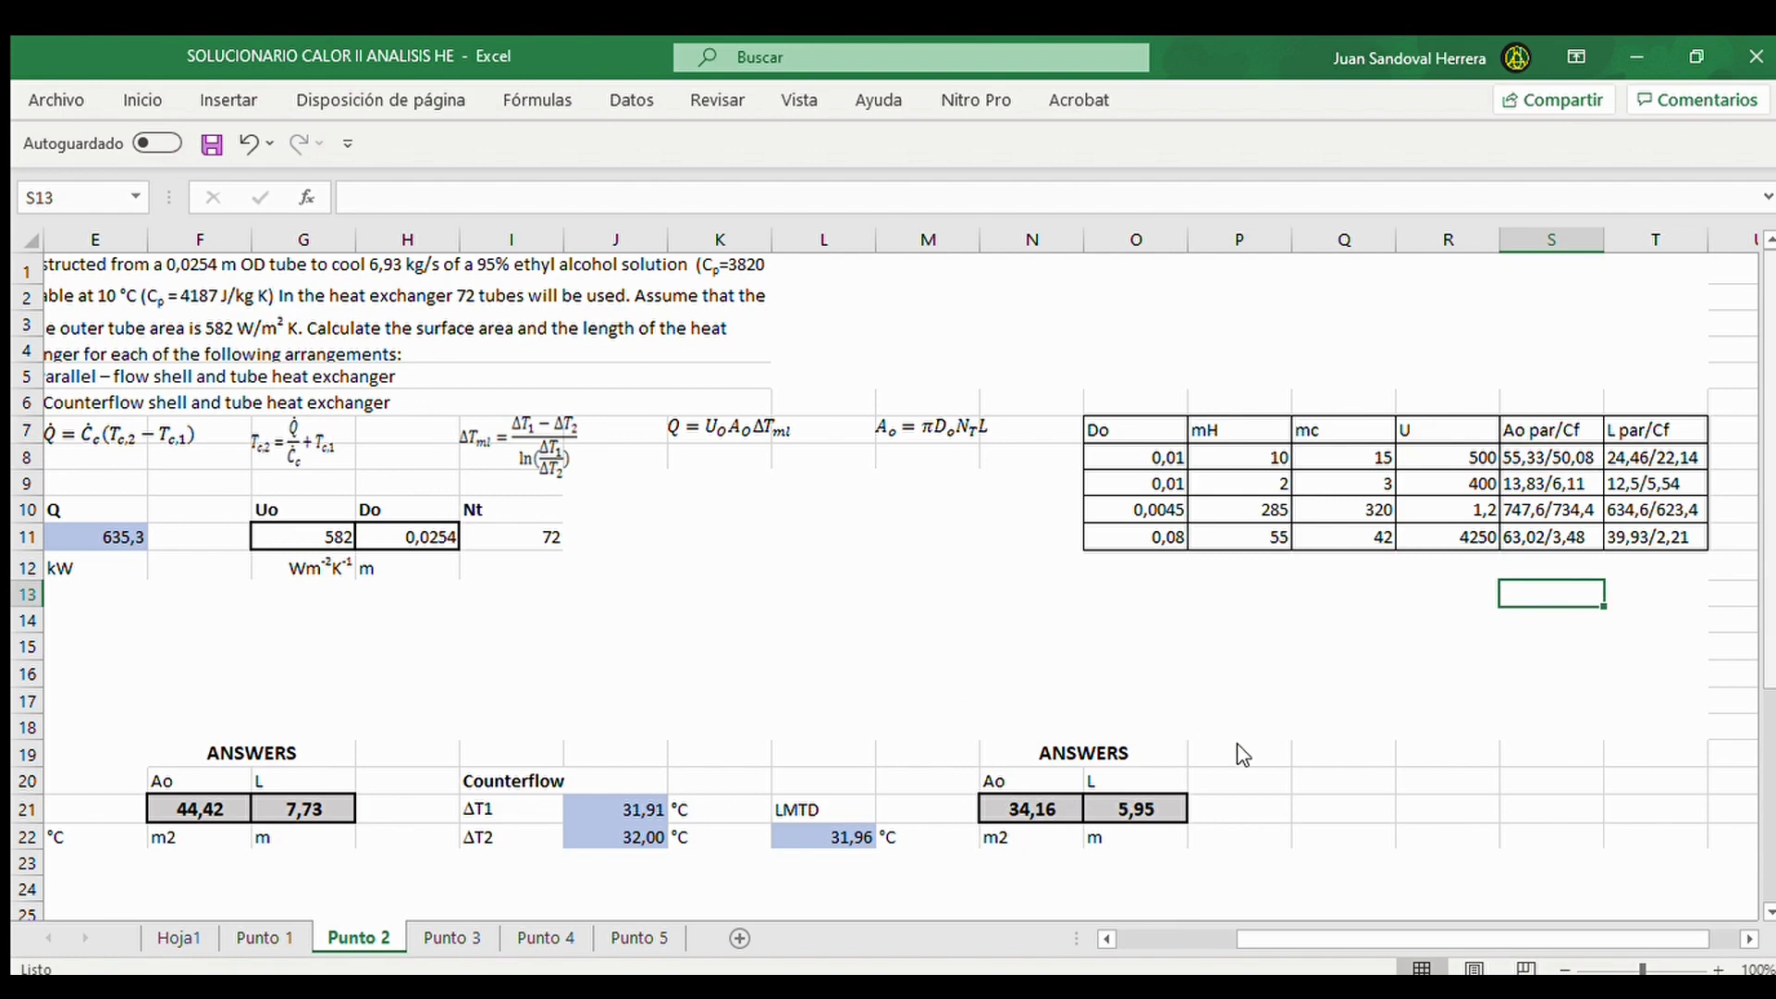
Return to the input data and check Uo 582 in Wm-2K-1 and Do in m
click(1203, 938)
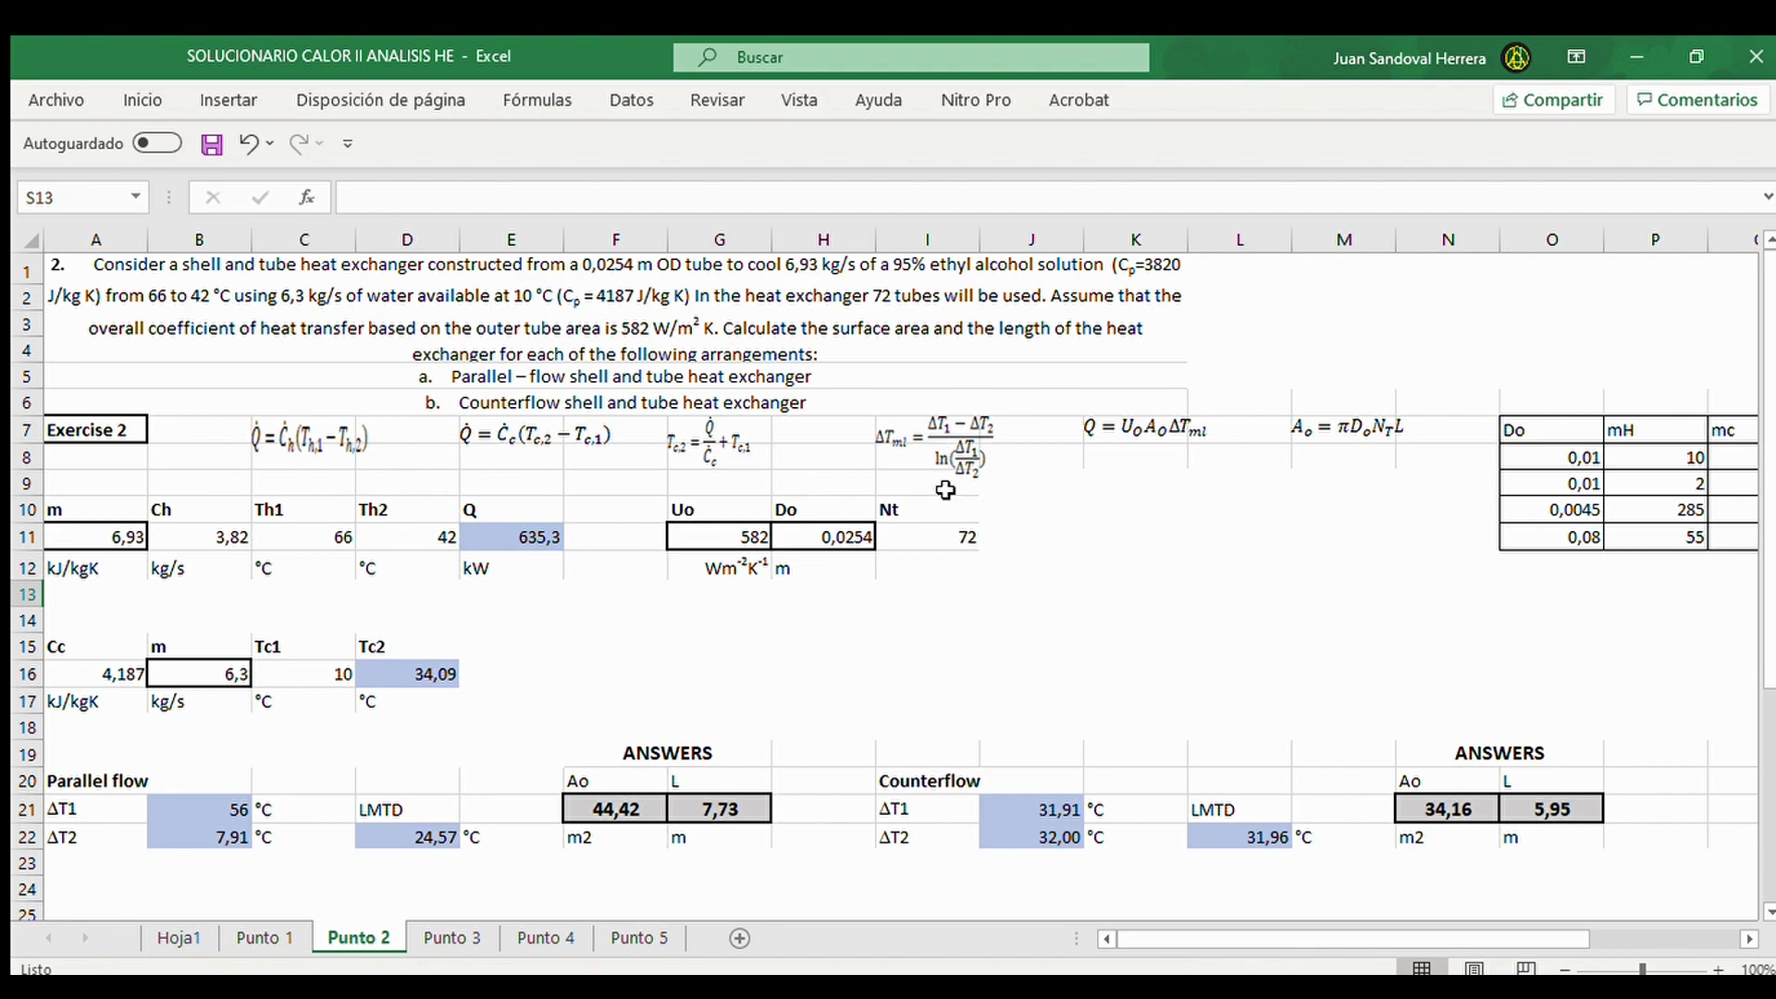
click(983, 659)
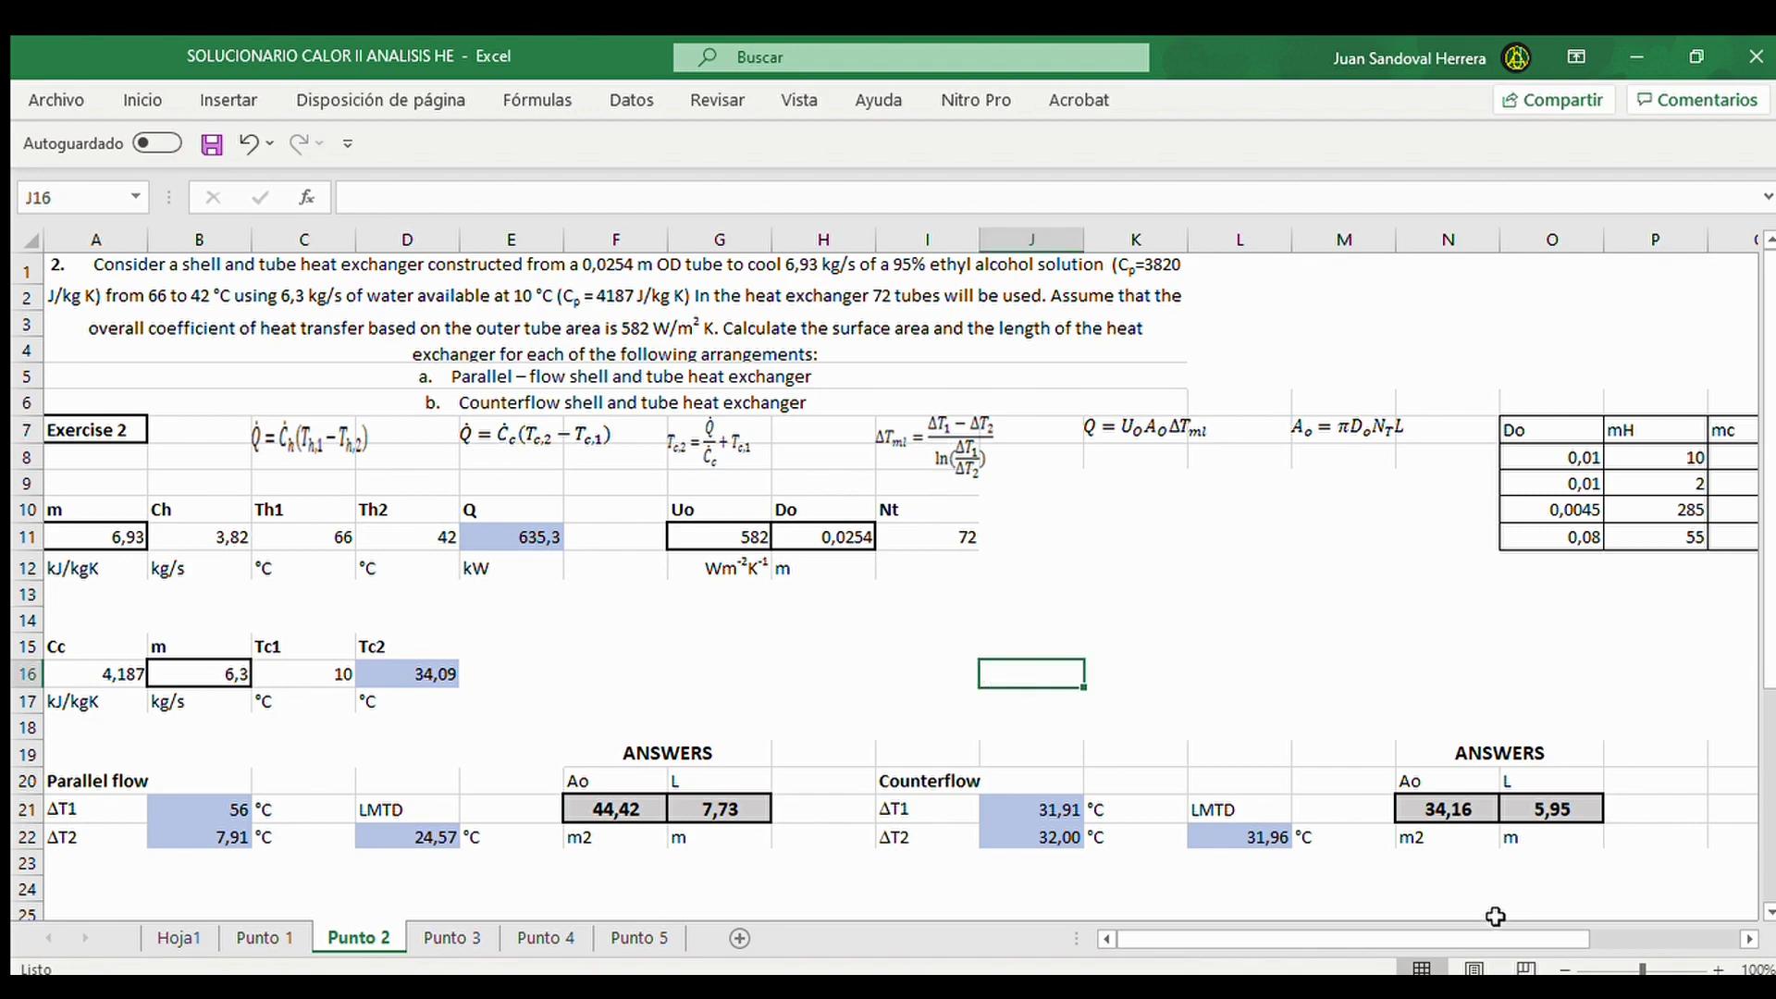
drag(1491, 938, 1609, 938)
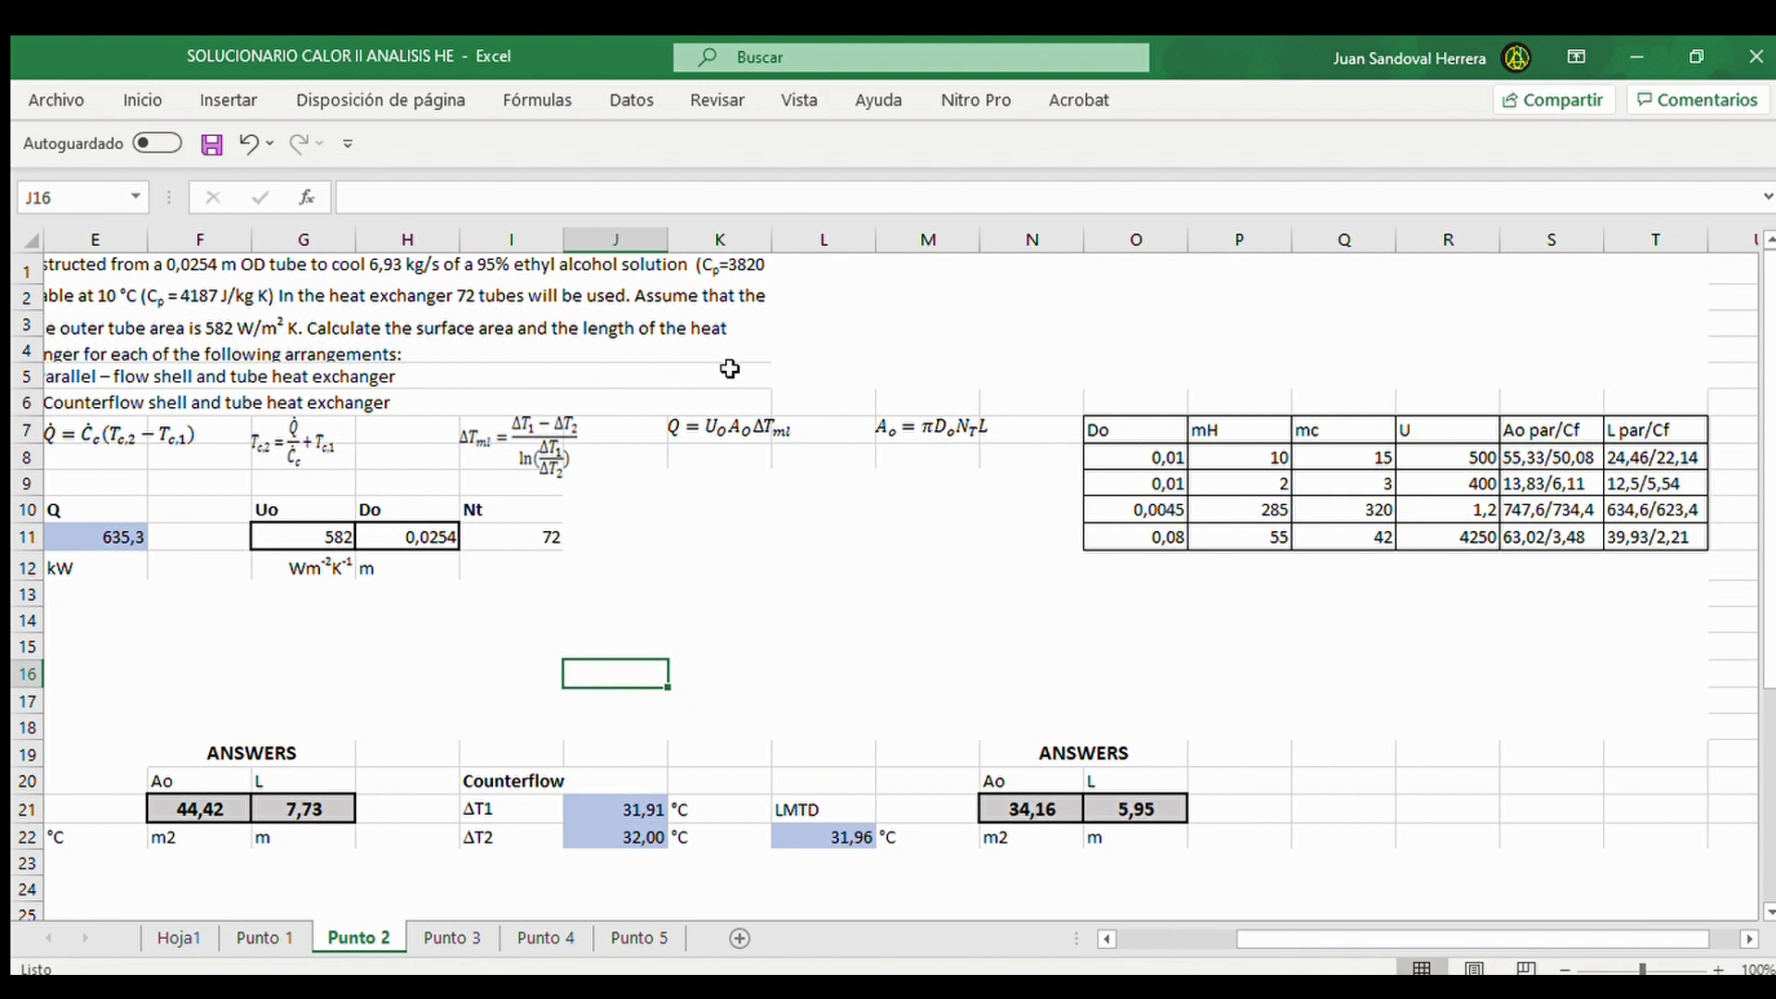
click(305, 539)
click(315, 567)
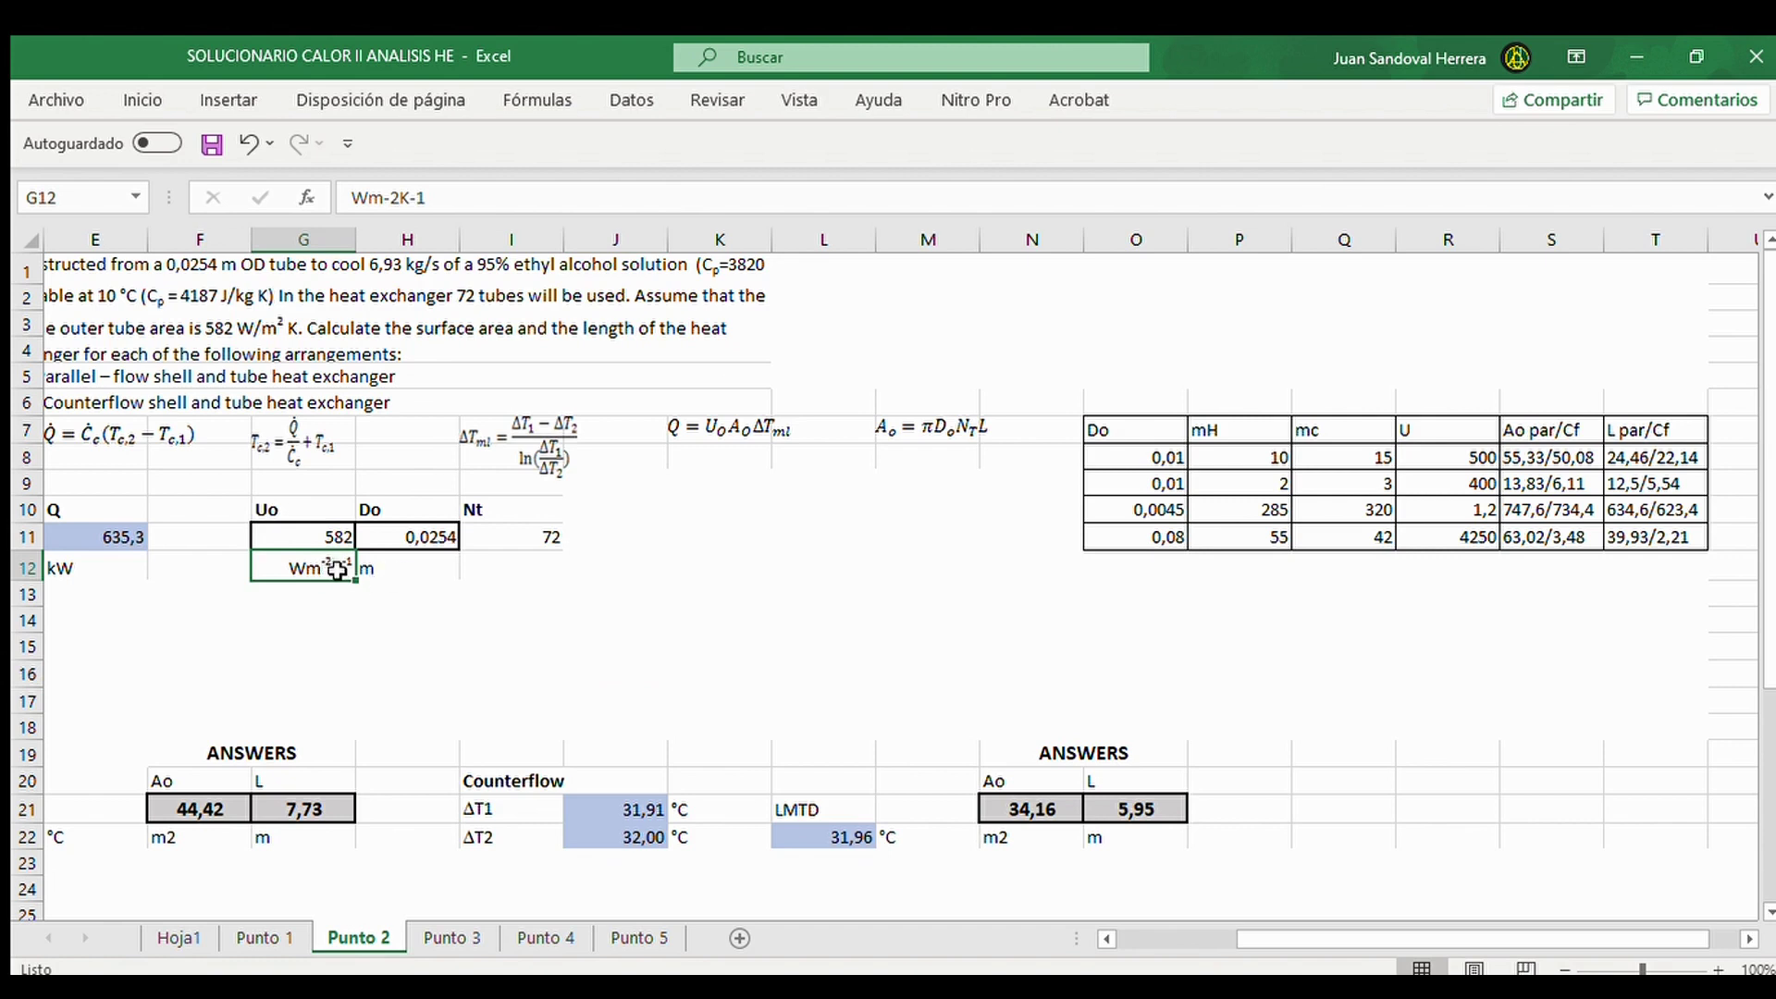
click(433, 568)
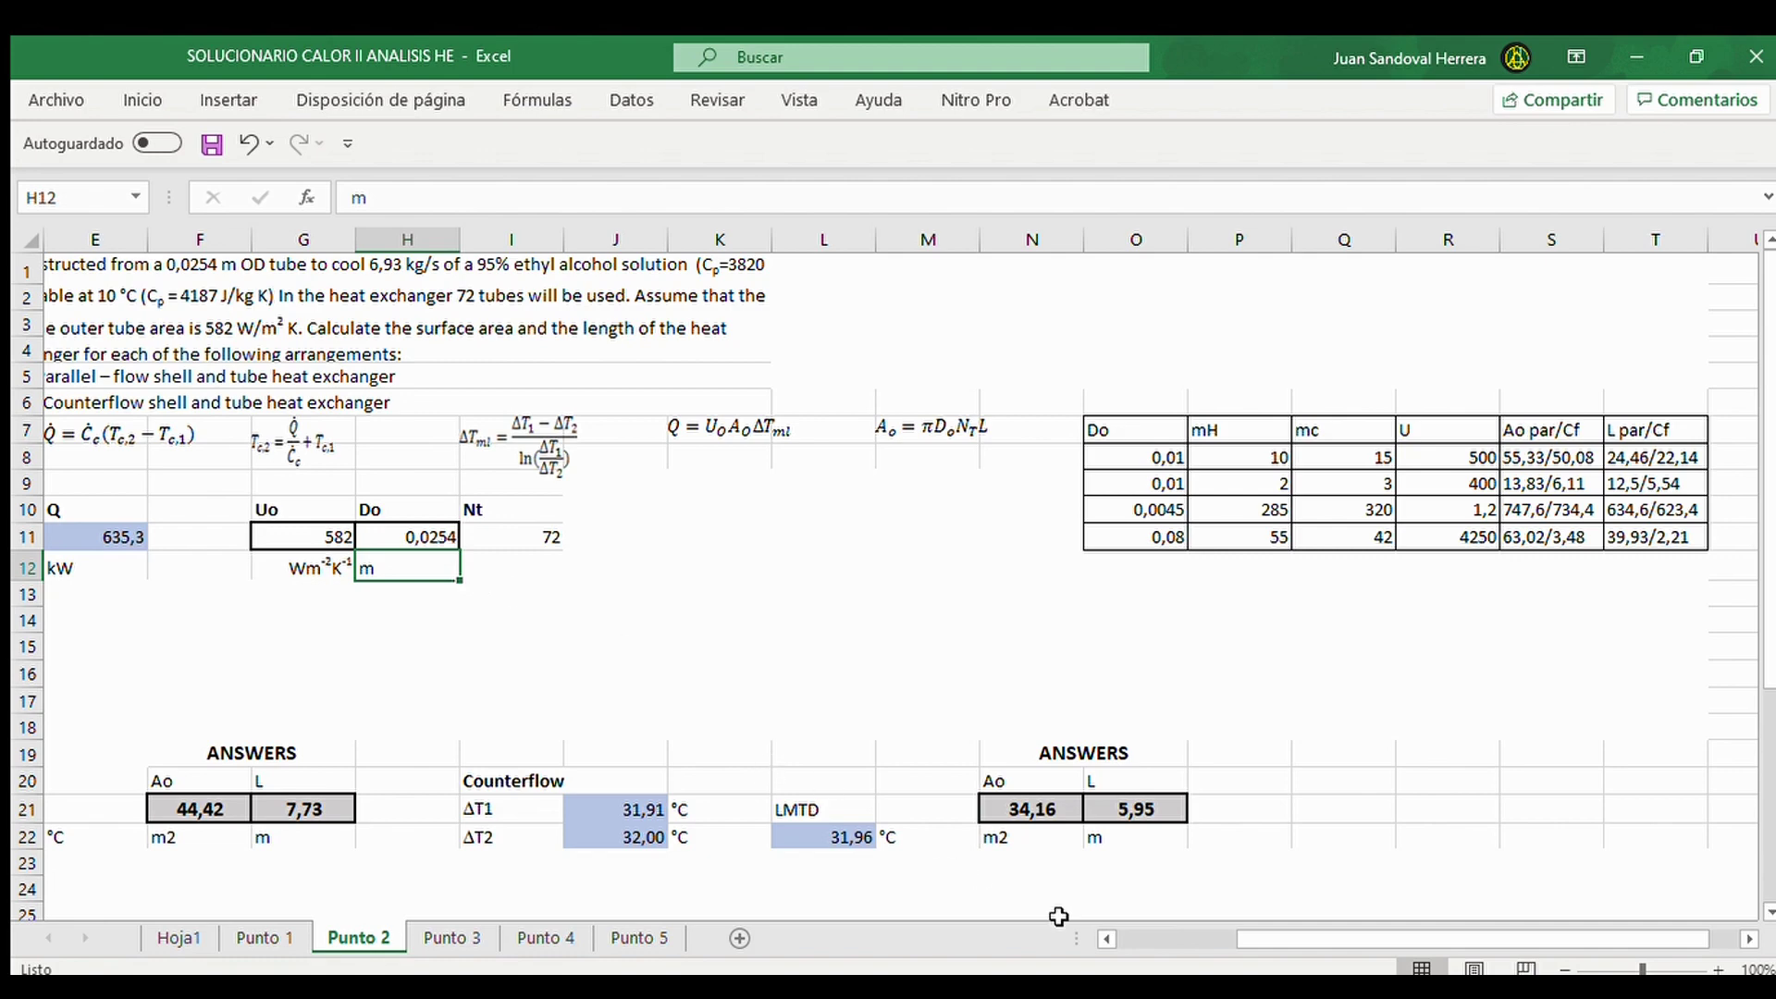
Scroll back to the top-left of the sheet showing the problem statement
click(1202, 938)
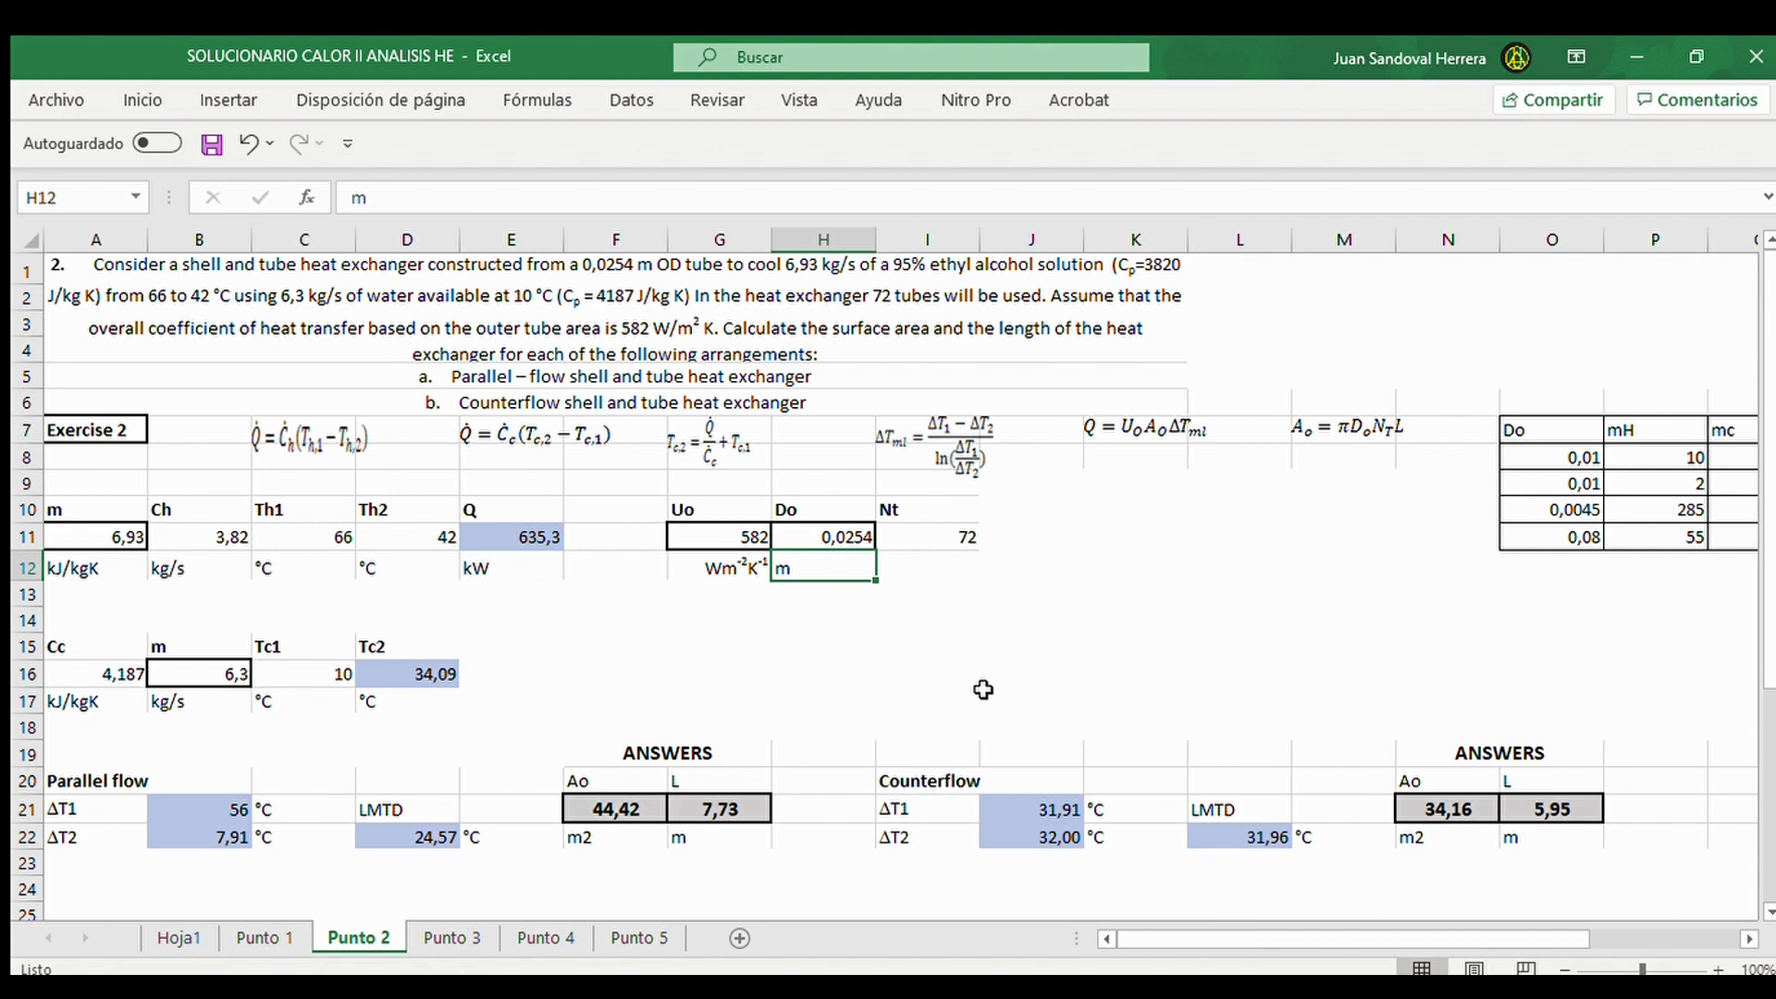
click(911, 683)
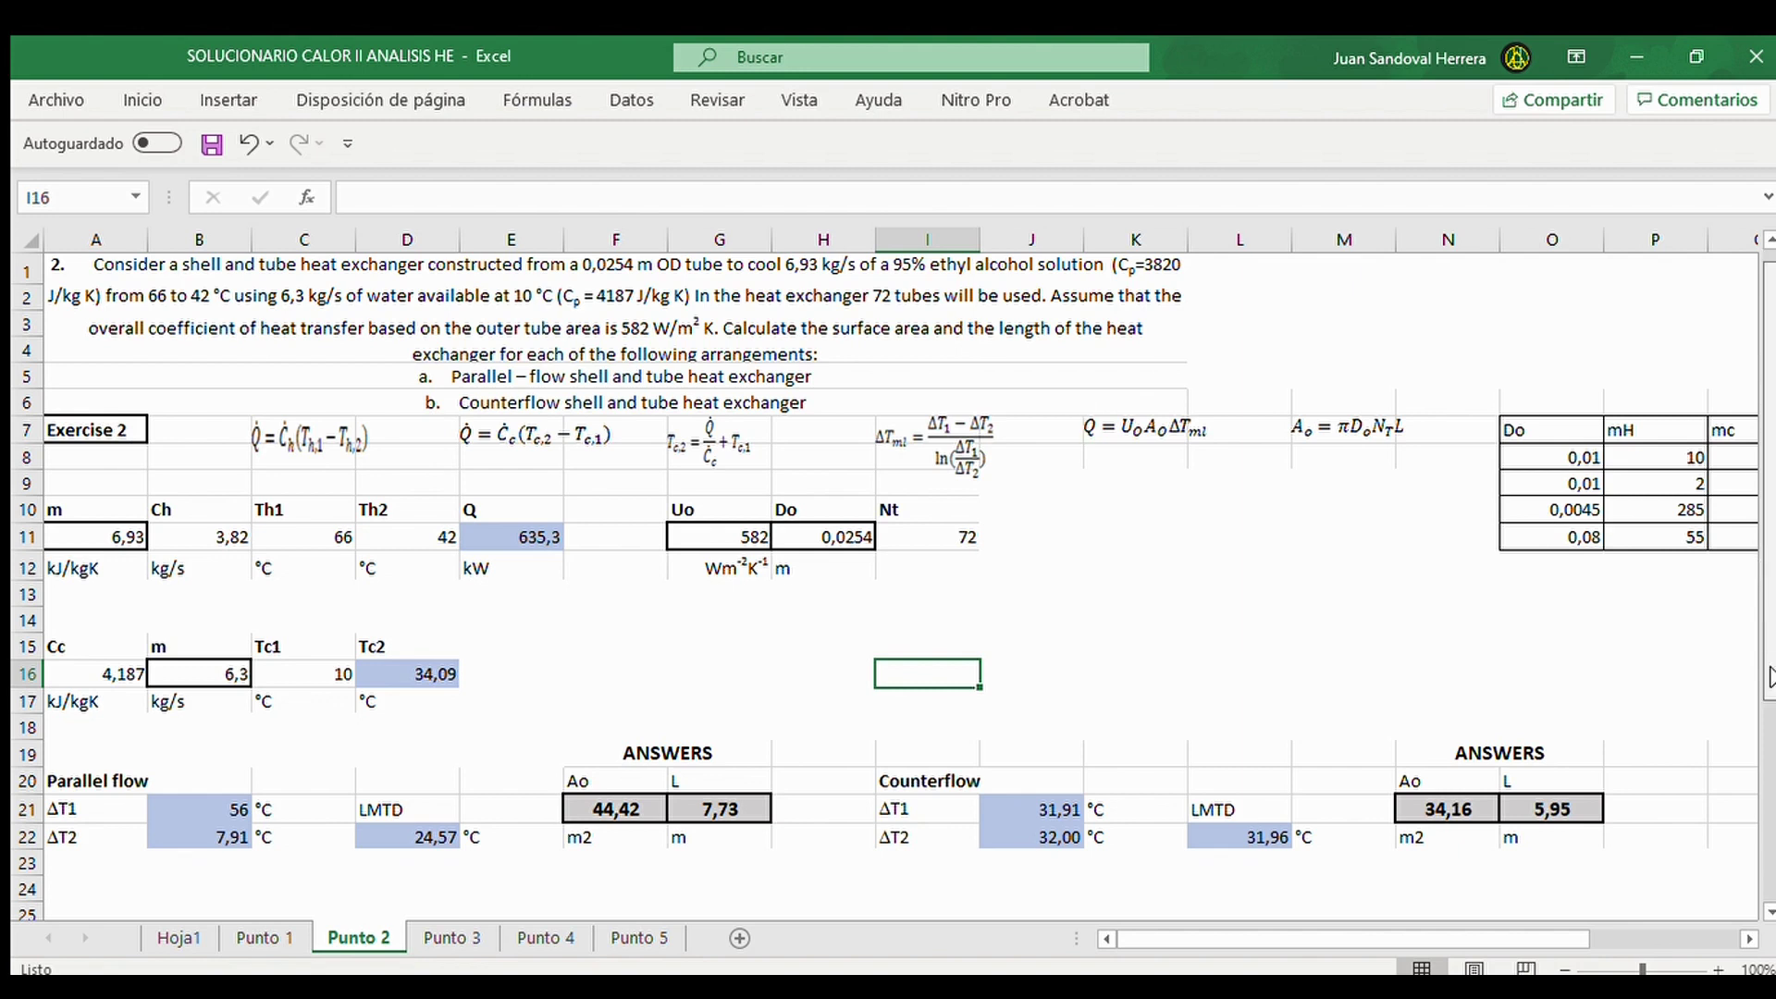
drag(1770, 569, 1773, 724)
scroll(1749, 511, up, 3)
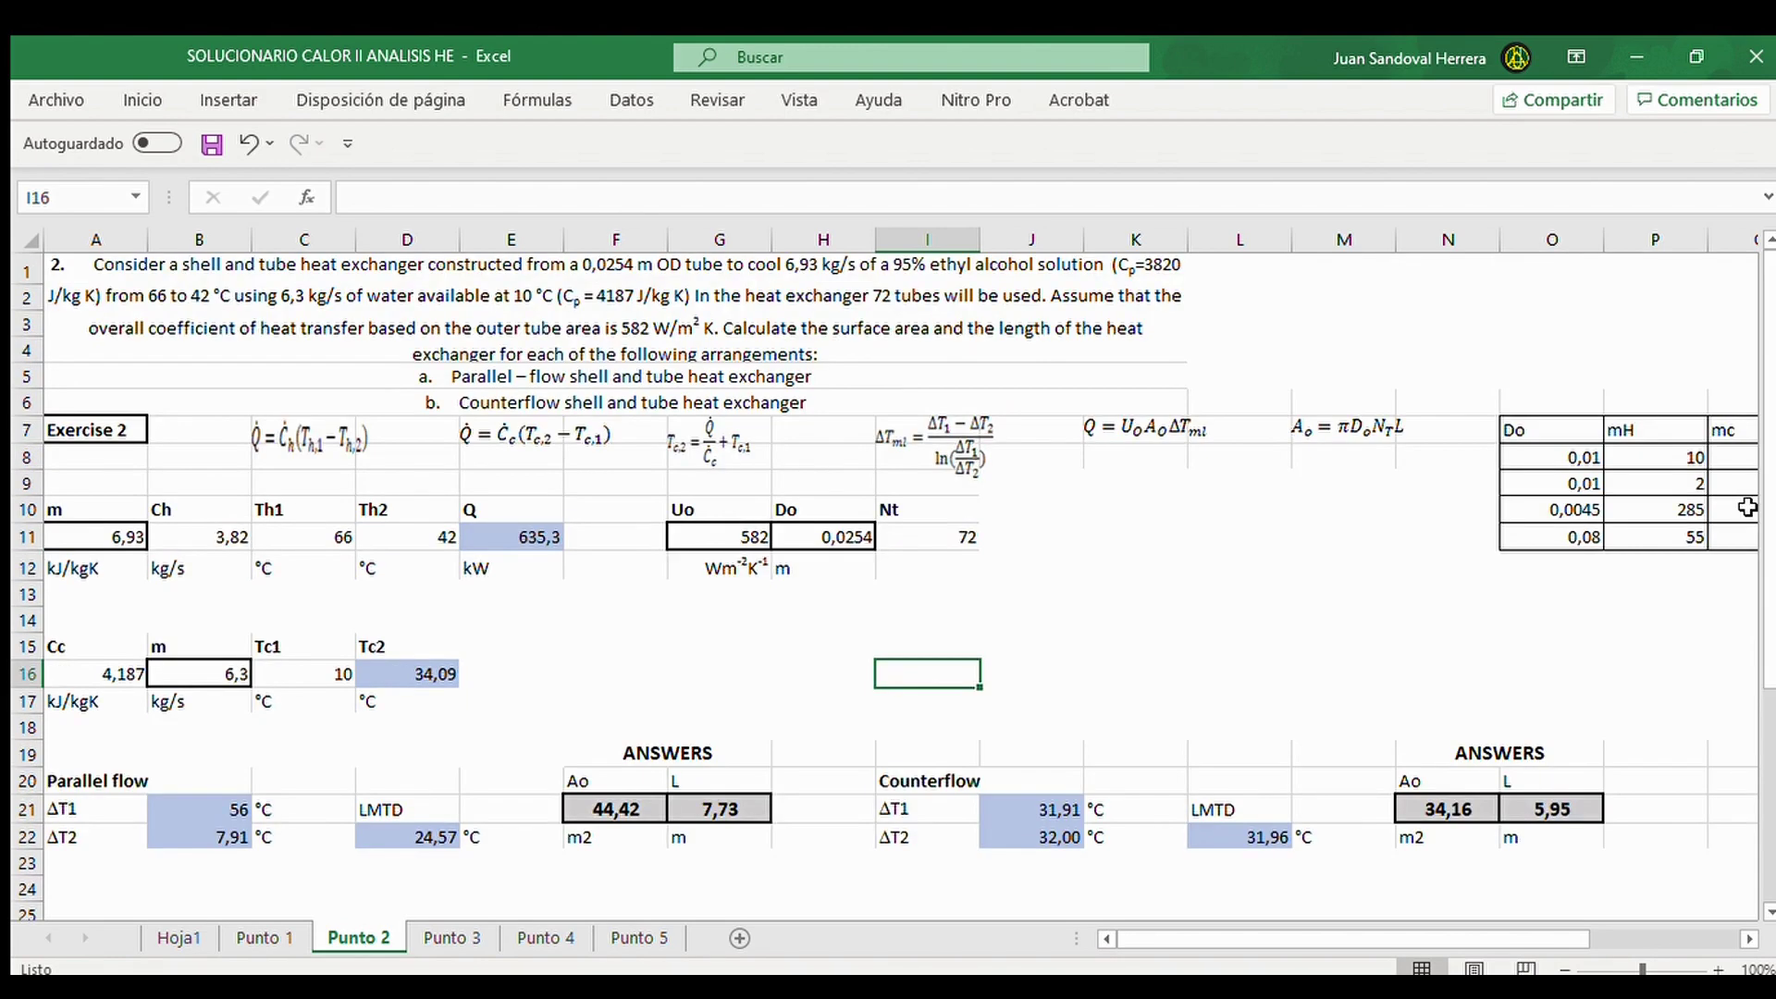